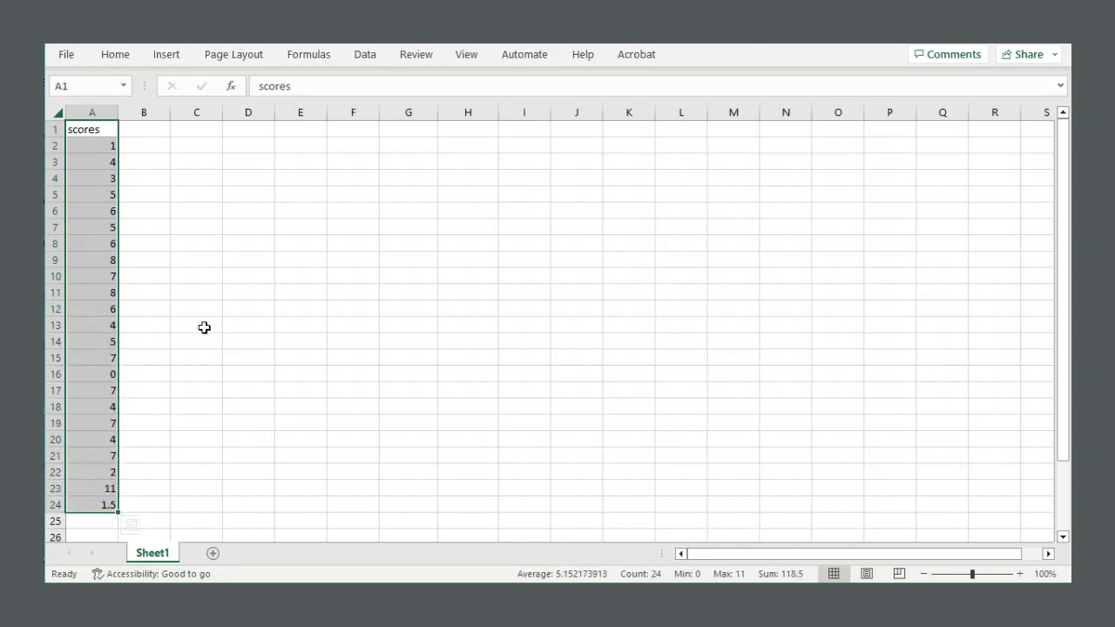
Select the scores in column A to review the data.
click(204, 327)
drag(95, 142, 102, 505)
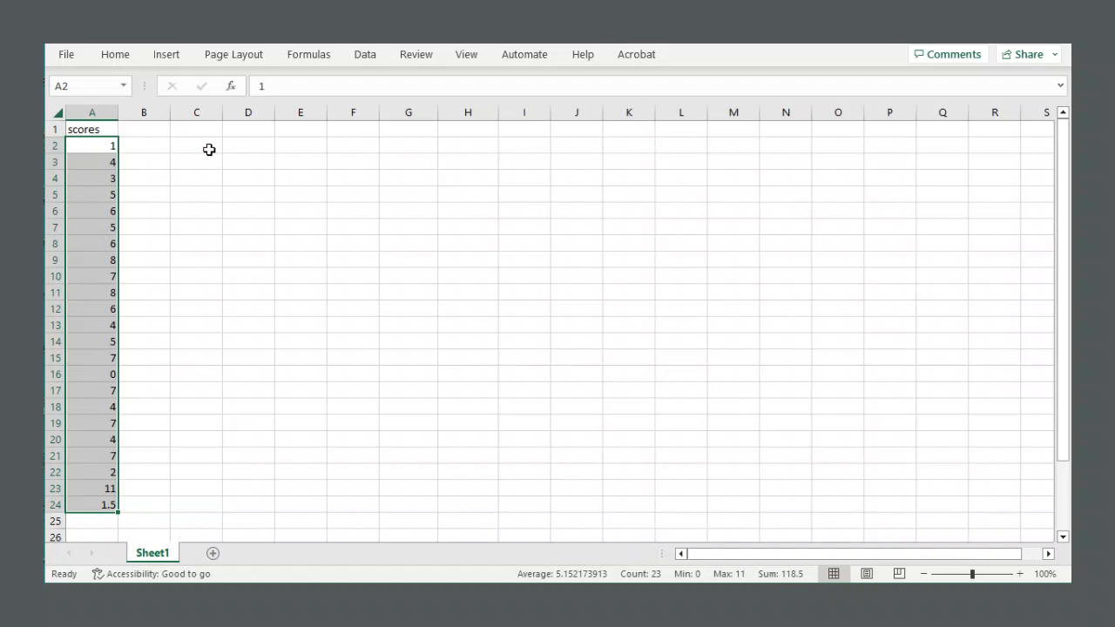
click(242, 144)
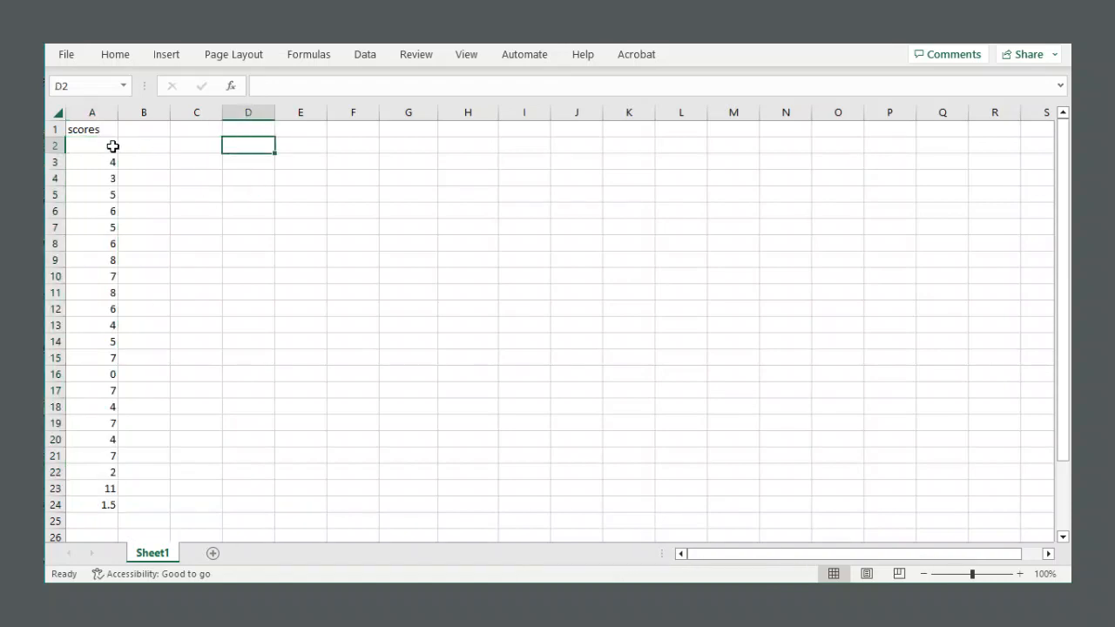
drag(90, 144, 100, 489)
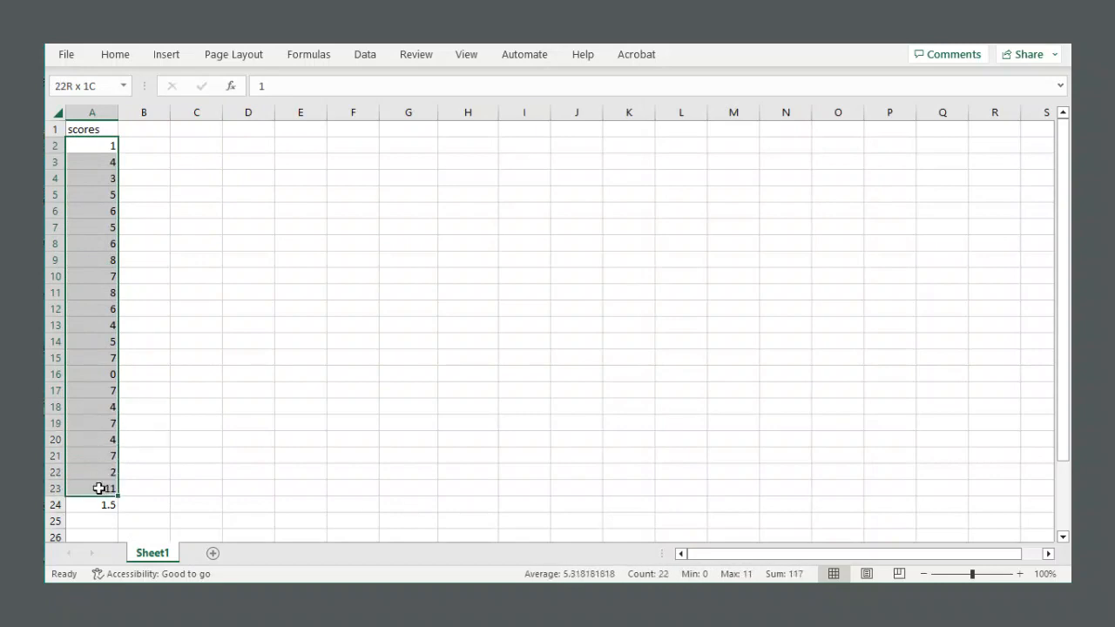
click(239, 144)
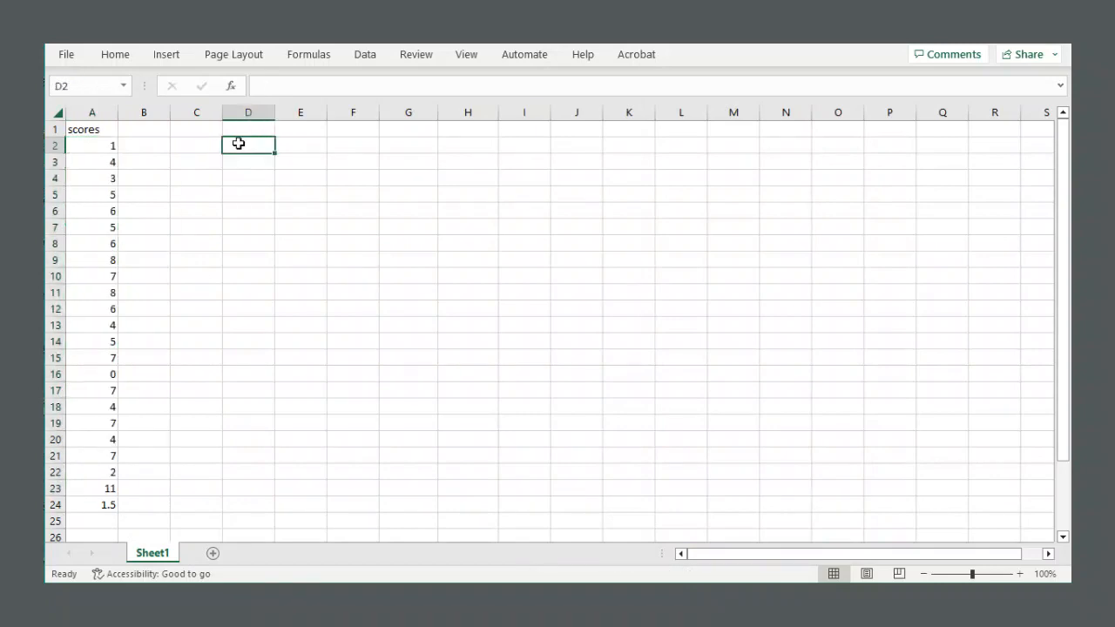
Enter the bin values 1 through 10 down column D from D2 to D11.
text(1)
key(Return)
text(2)
key(Return)
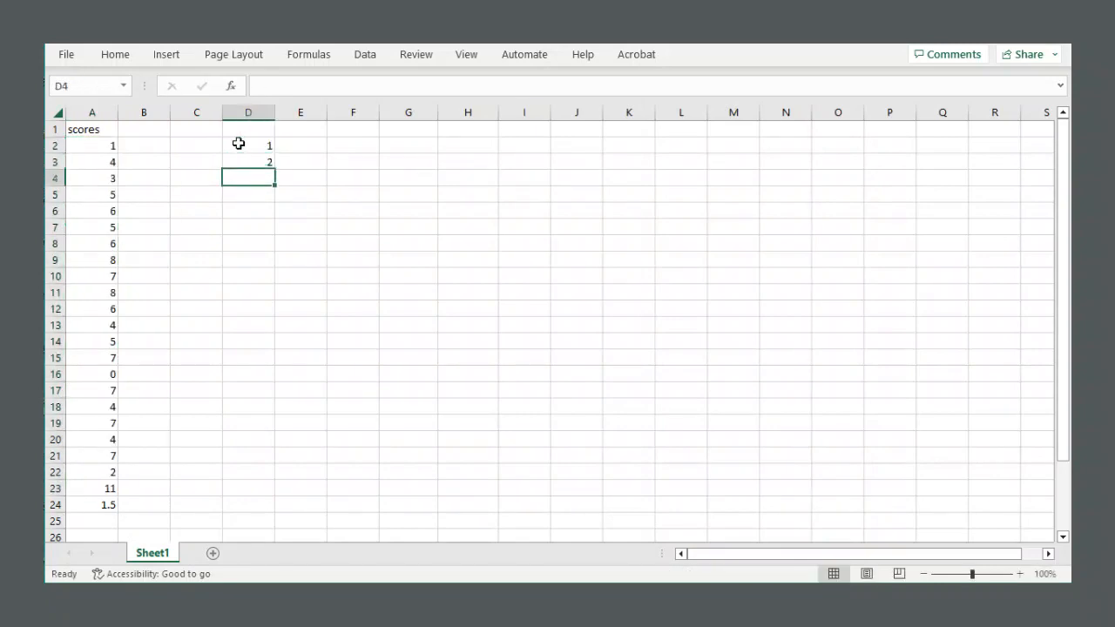
text(3)
key(Return)
text(4)
key(Return)
text(5)
key(Return)
text(6)
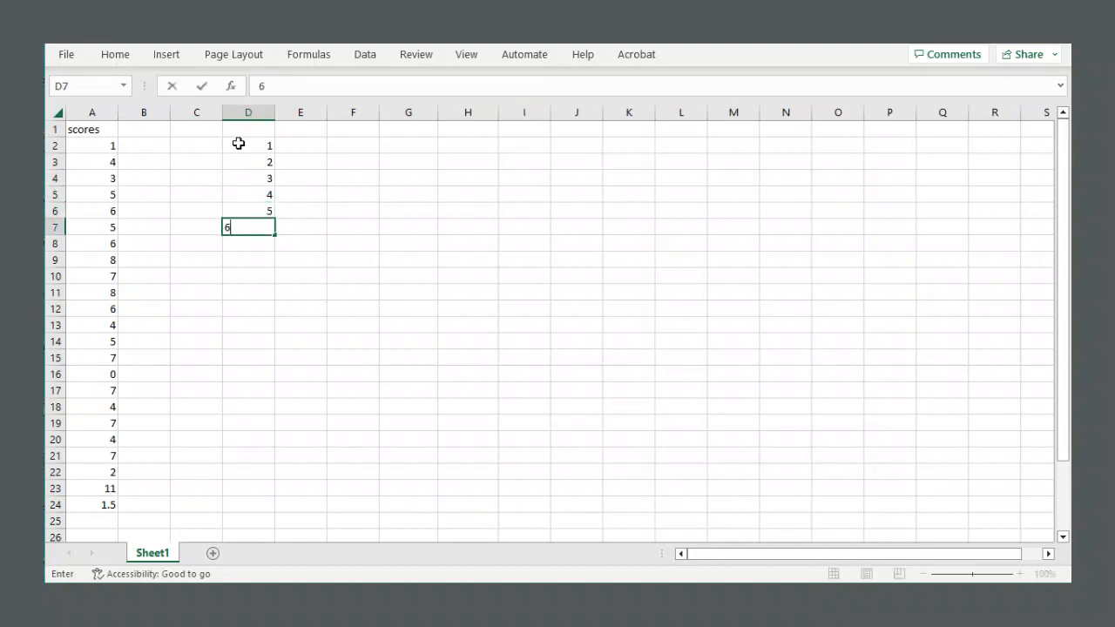
key(Return)
text(7)
key(Return)
text(8)
key(Return)
text(9)
key(Return)
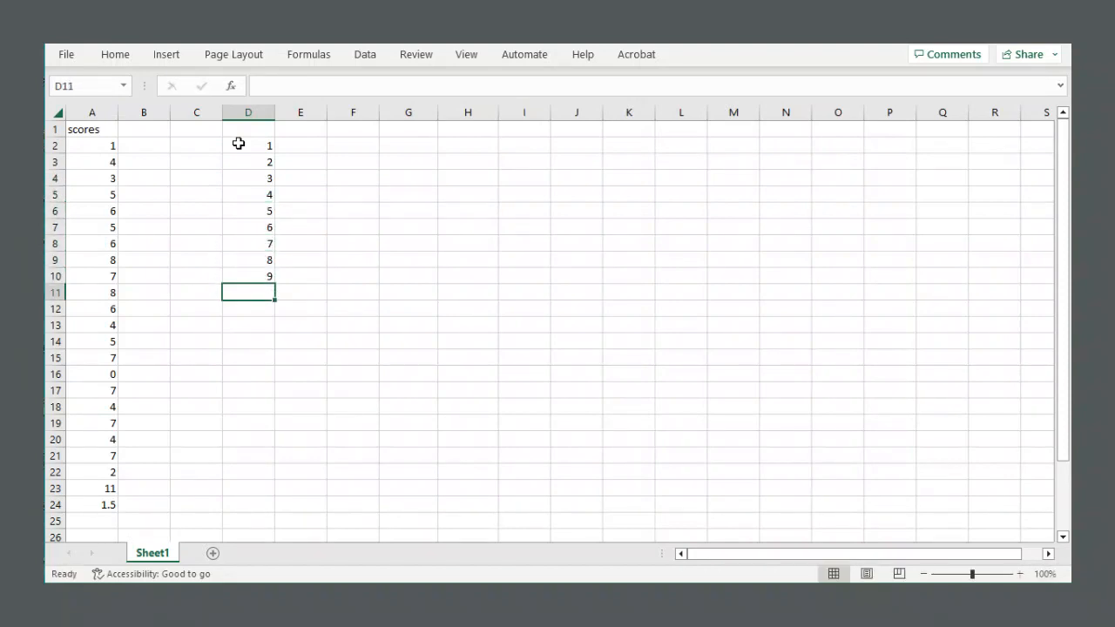
text(10)
key(Return)
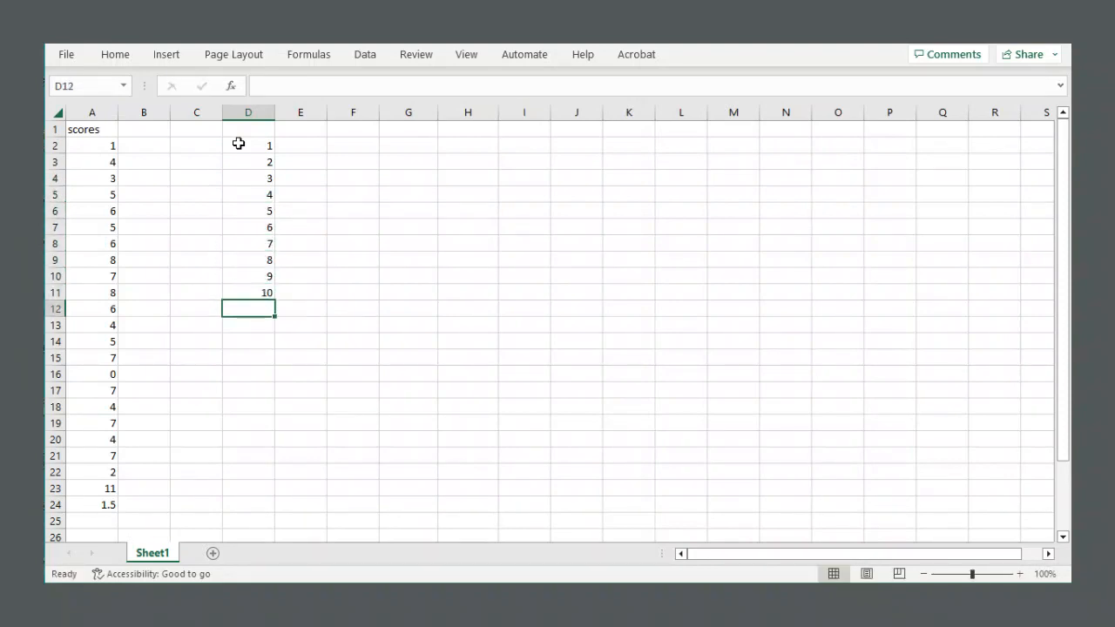
drag(237, 143, 257, 294)
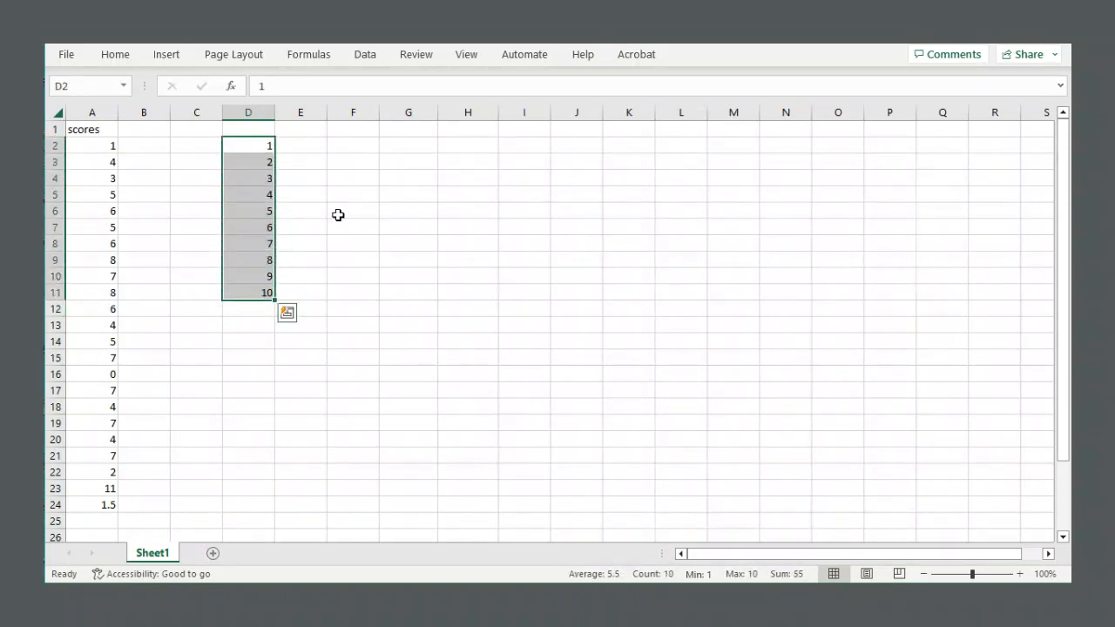
drag(105, 131, 106, 495)
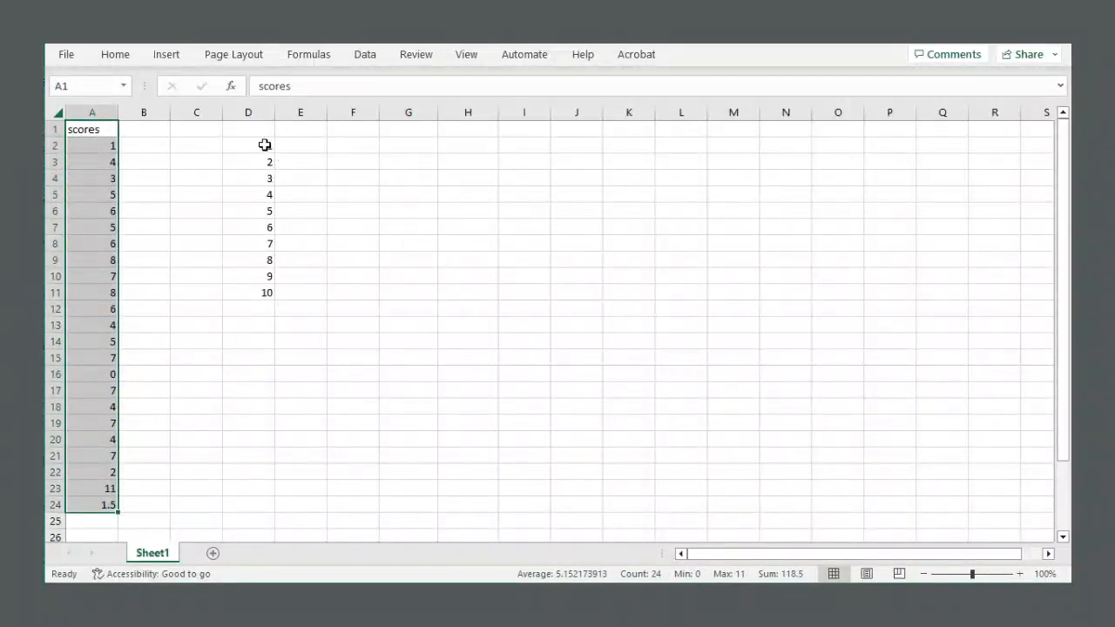
drag(267, 146, 285, 178)
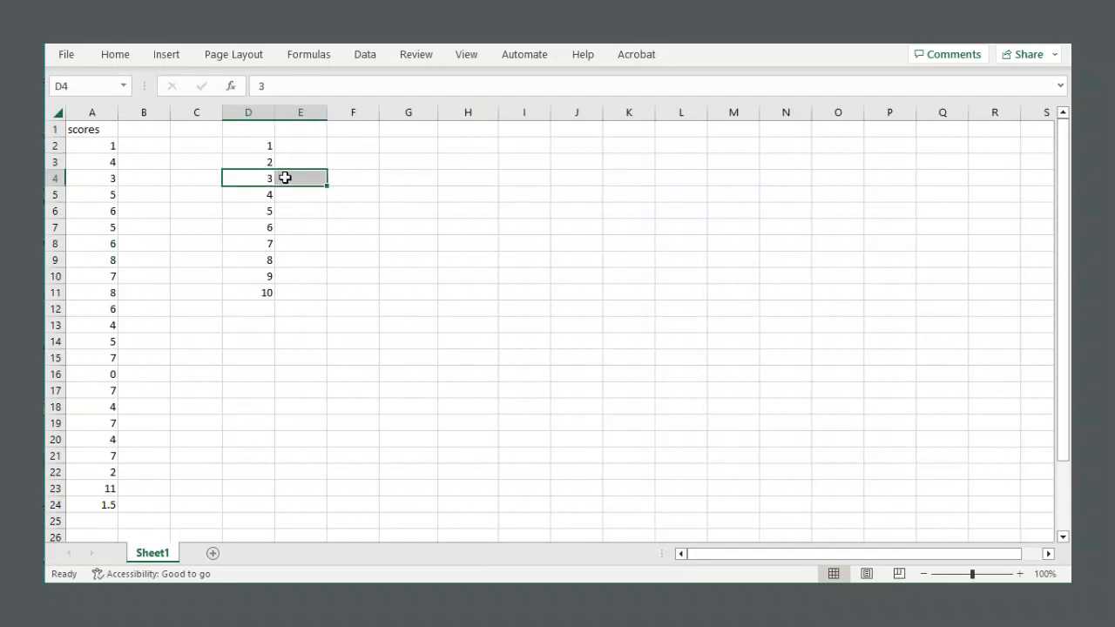
Label the bin column with the header groups in cell D1.
click(250, 129)
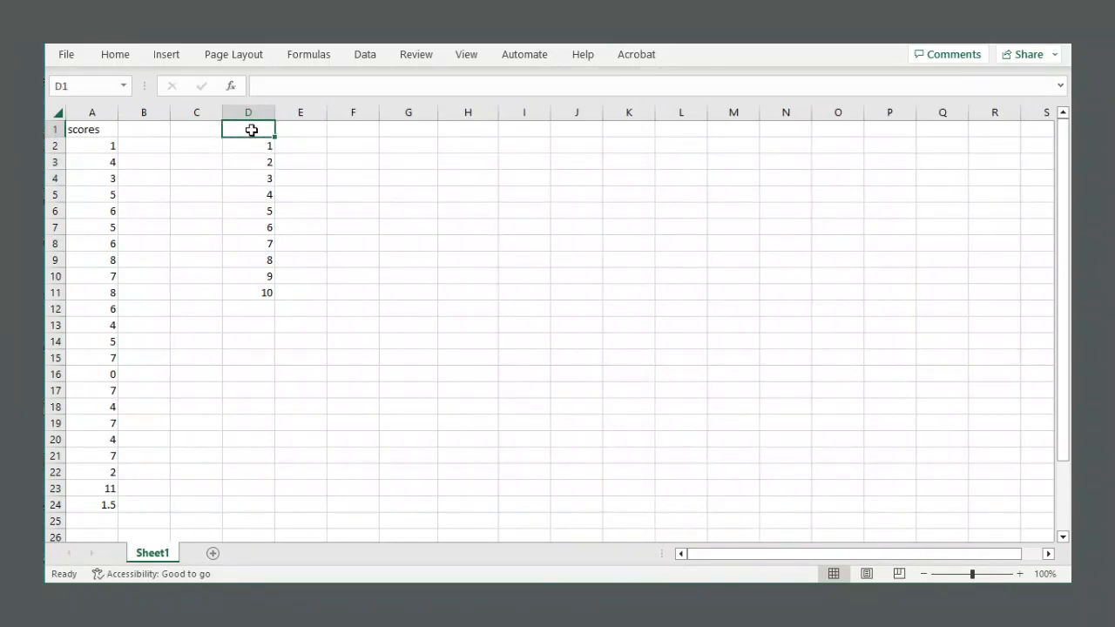
text(groups)
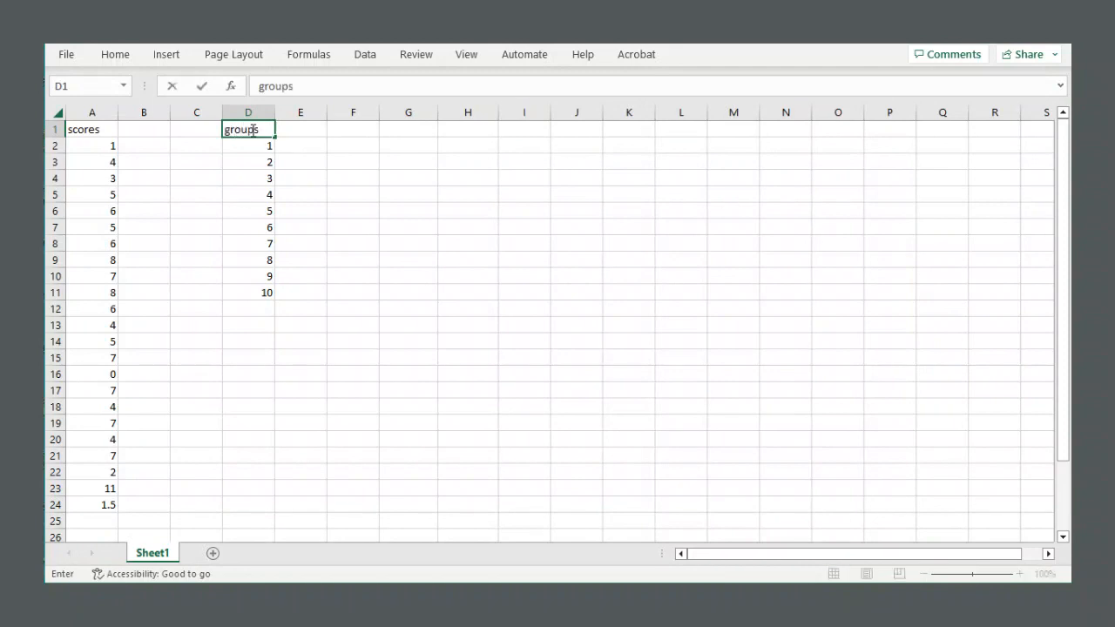
key(Return)
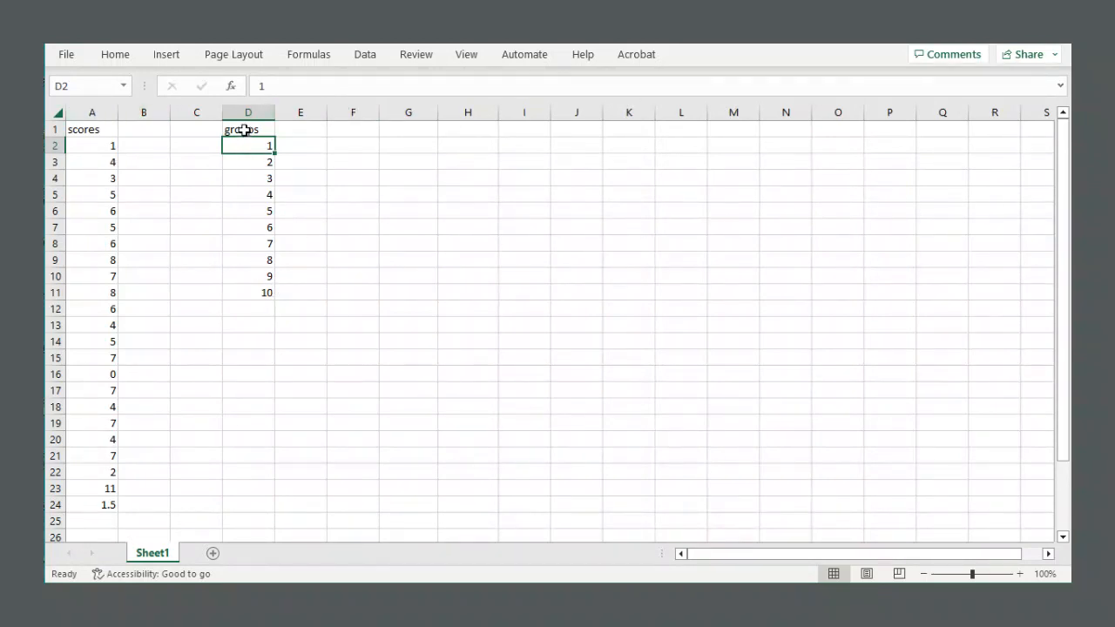
drag(245, 130, 253, 295)
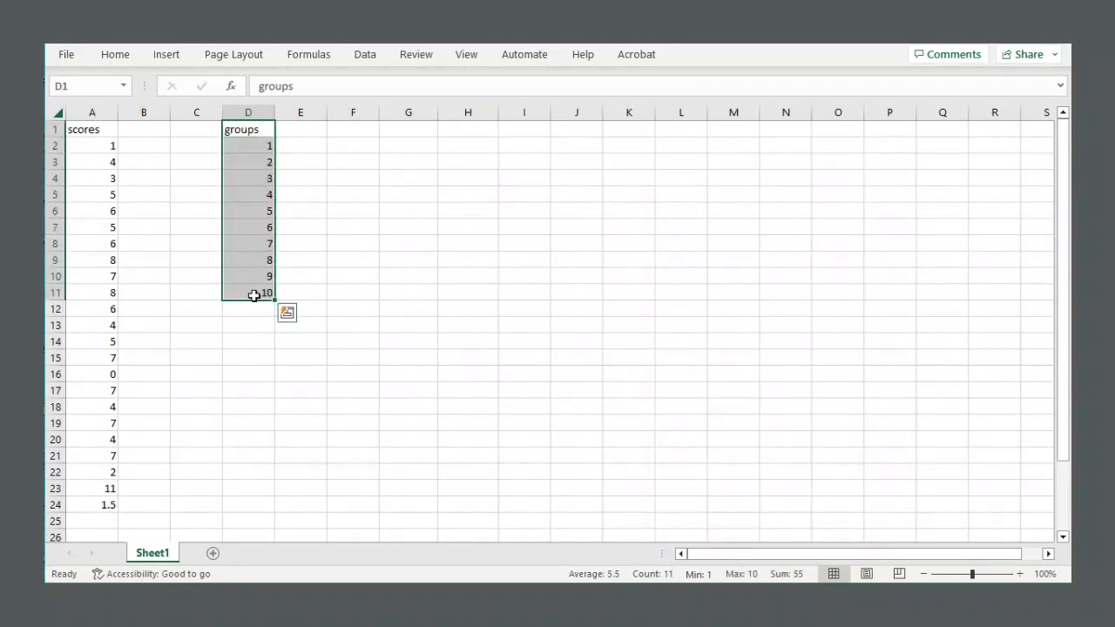
click(360, 194)
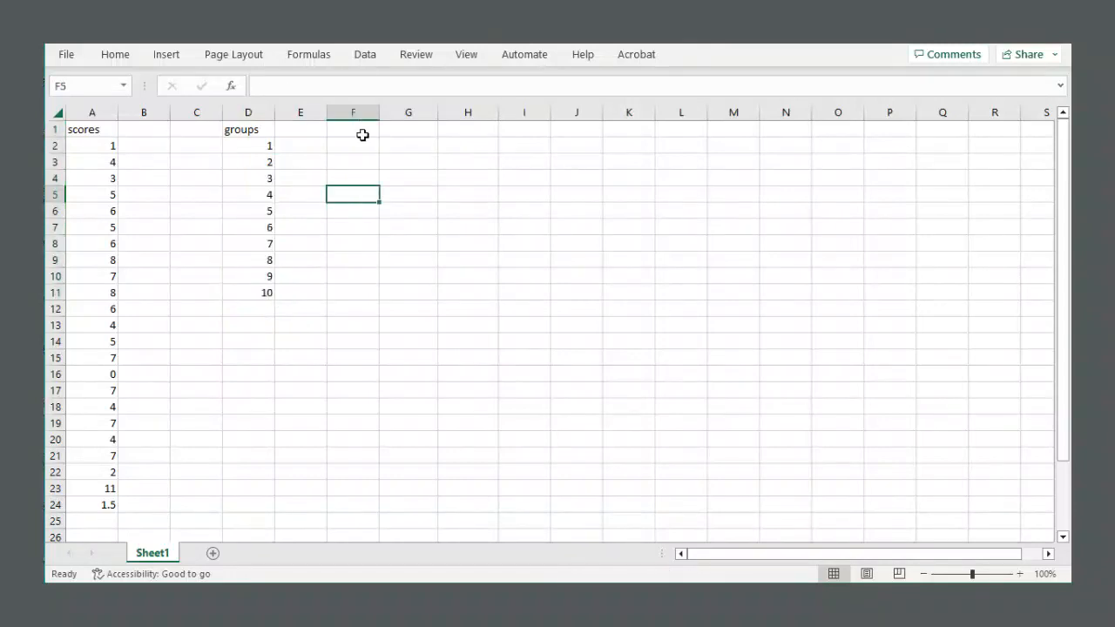
Open the Data Analysis tools and choose Histogram.
click(365, 57)
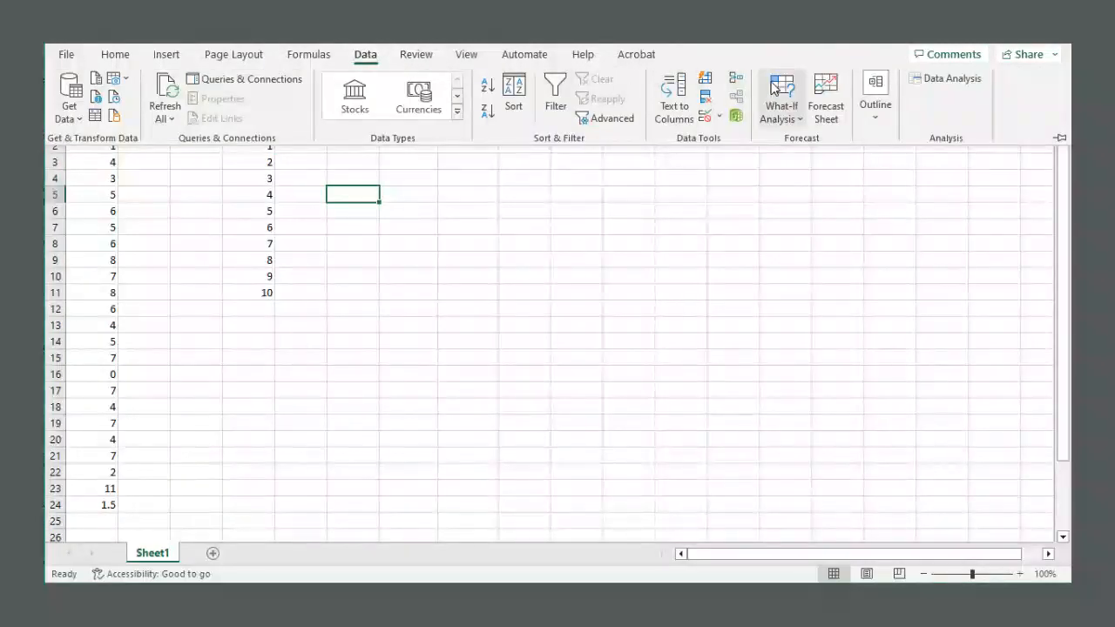
click(949, 80)
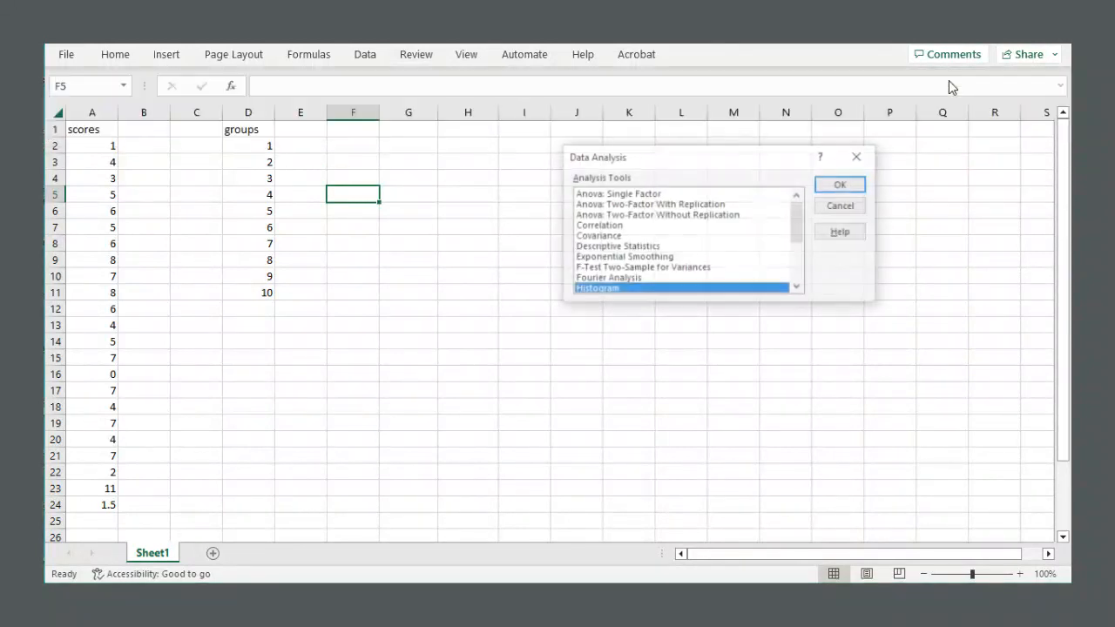
mouse_move(804, 219)
mouse_down()
mouse_move(804, 264)
mouse_move(801, 207)
mouse_move(802, 248)
mouse_move(801, 219)
mouse_up()
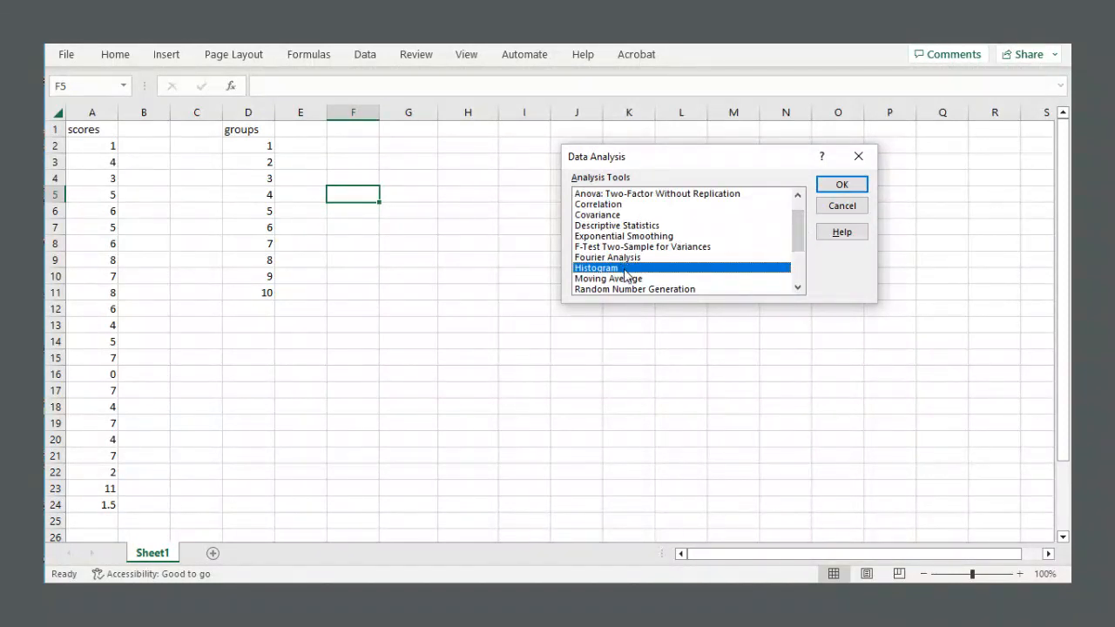
click(842, 185)
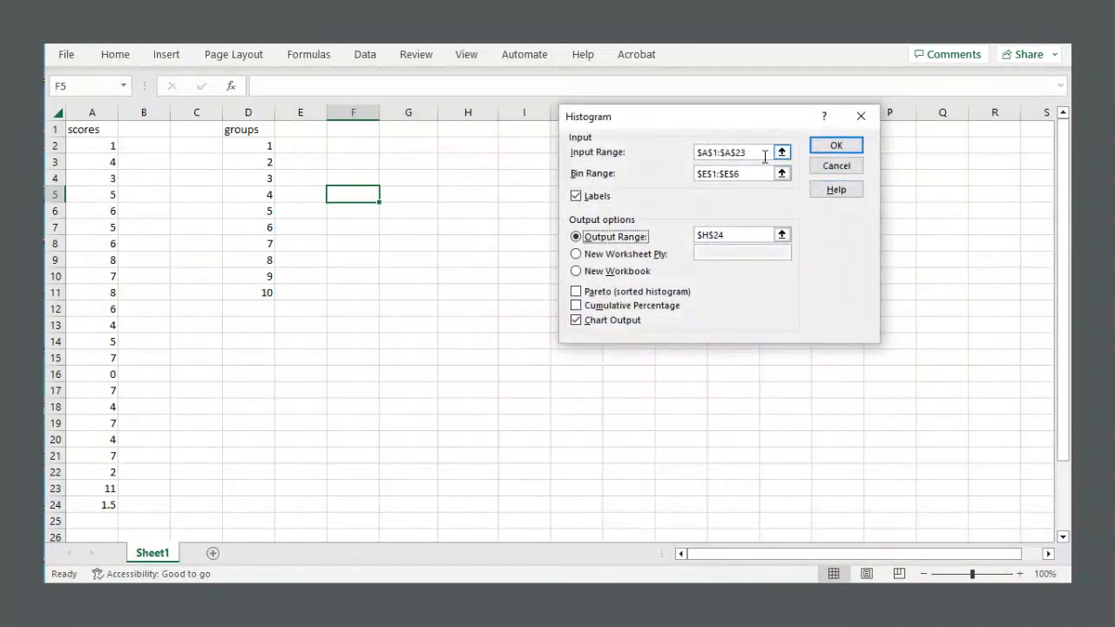
Clear the Input Range, Bin Range and Output Range fields in the Histogram dialog.
drag(684, 124, 624, 137)
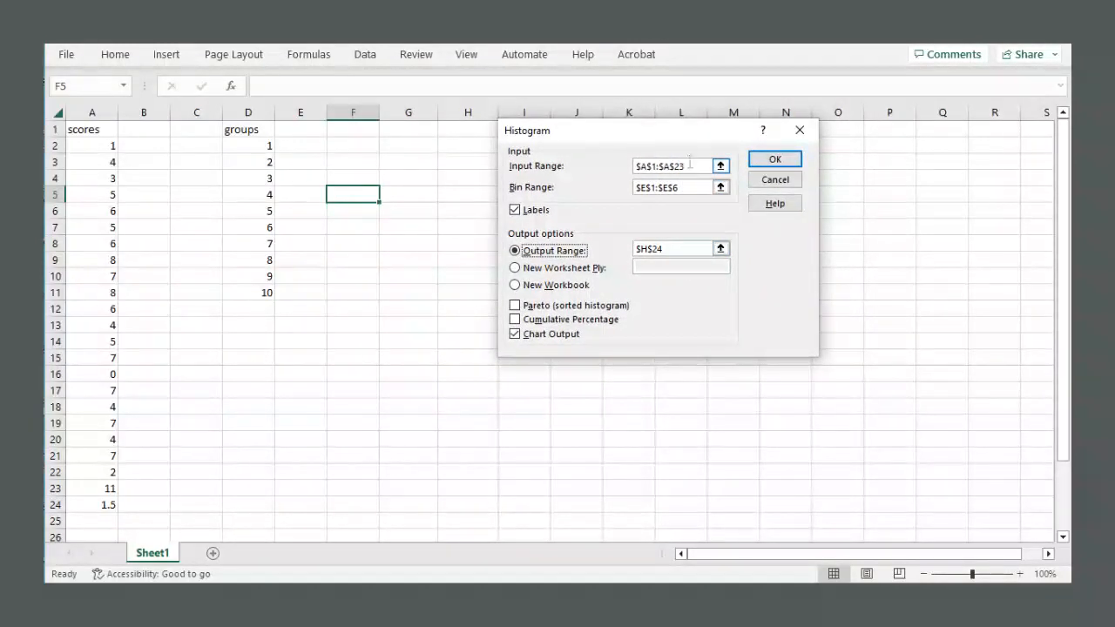
drag(688, 165, 636, 188)
key(Delete)
click(689, 185)
key(Delete)
drag(667, 247, 633, 249)
key(Delete)
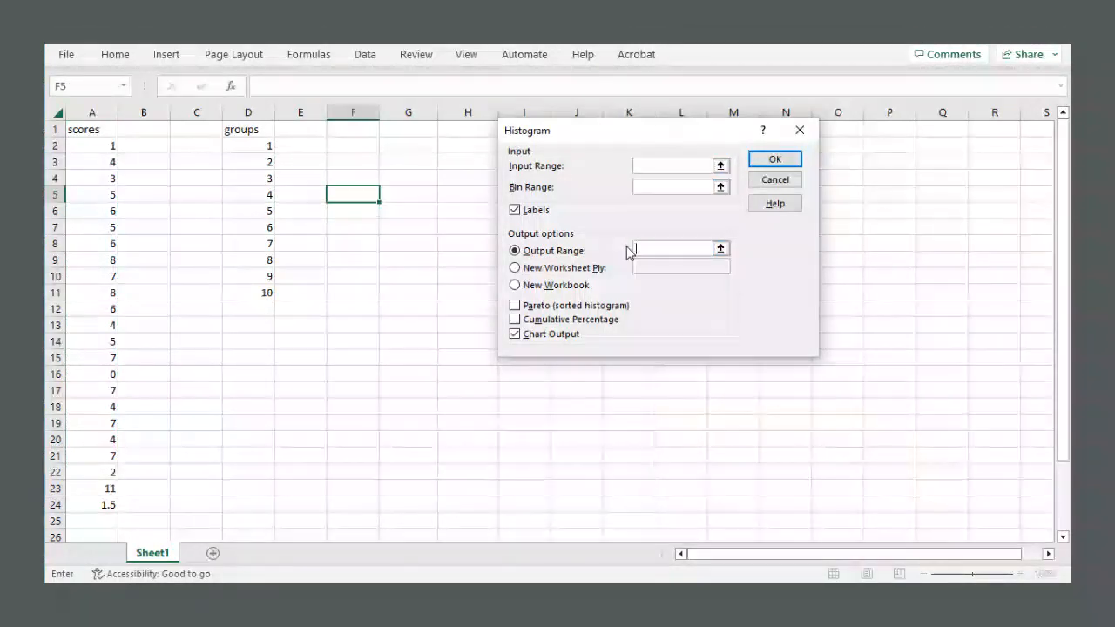
Set the input range to the scores column, $A$1:$A$24.
click(721, 166)
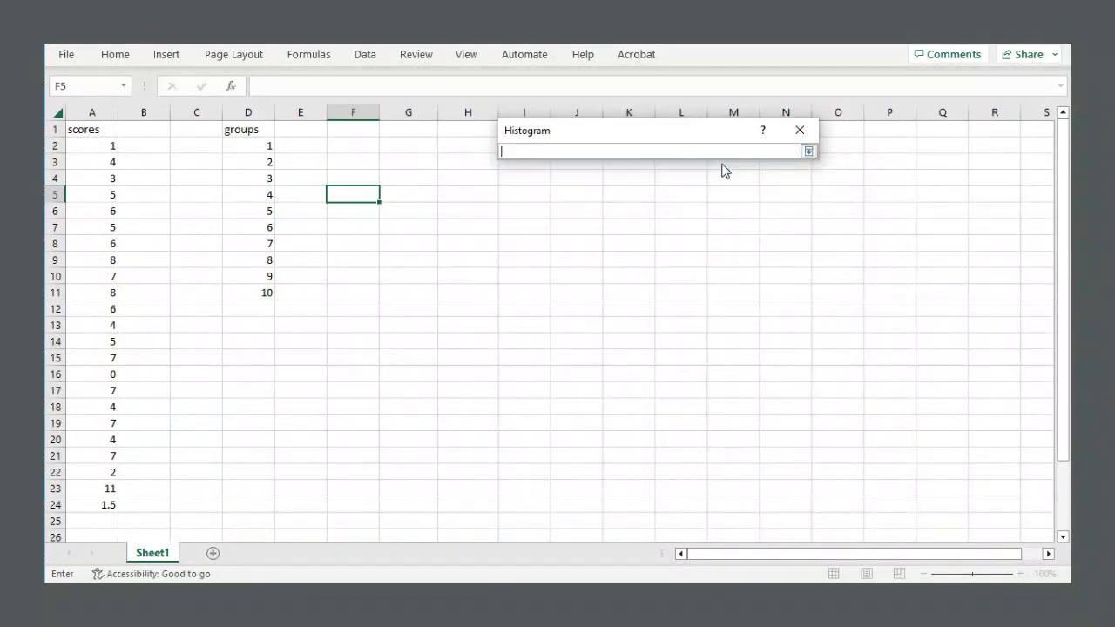
drag(84, 129, 108, 498)
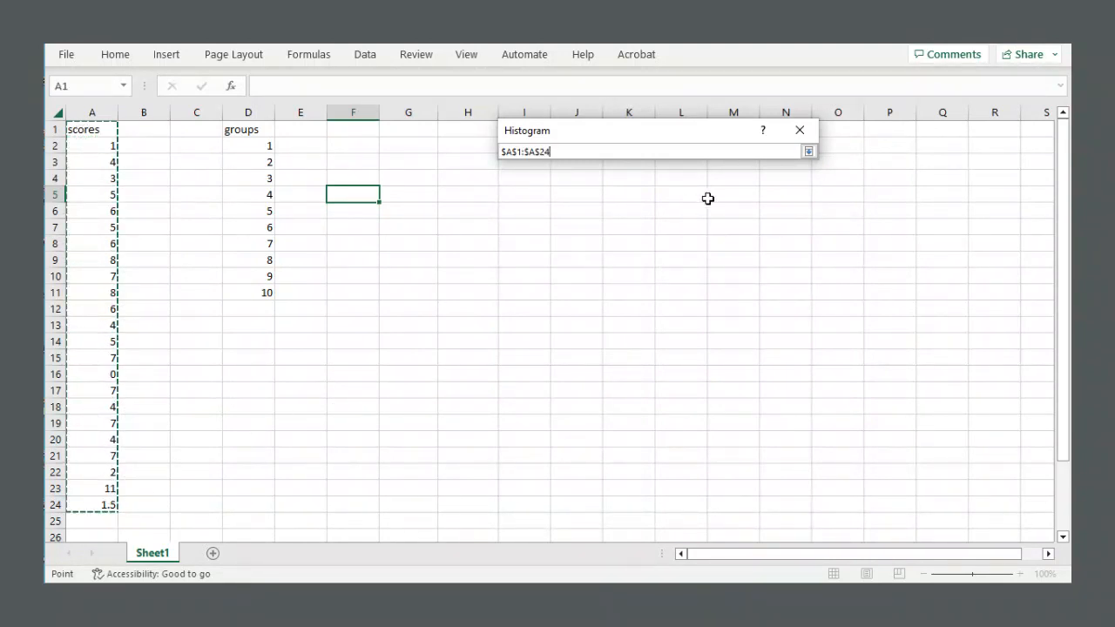
click(809, 152)
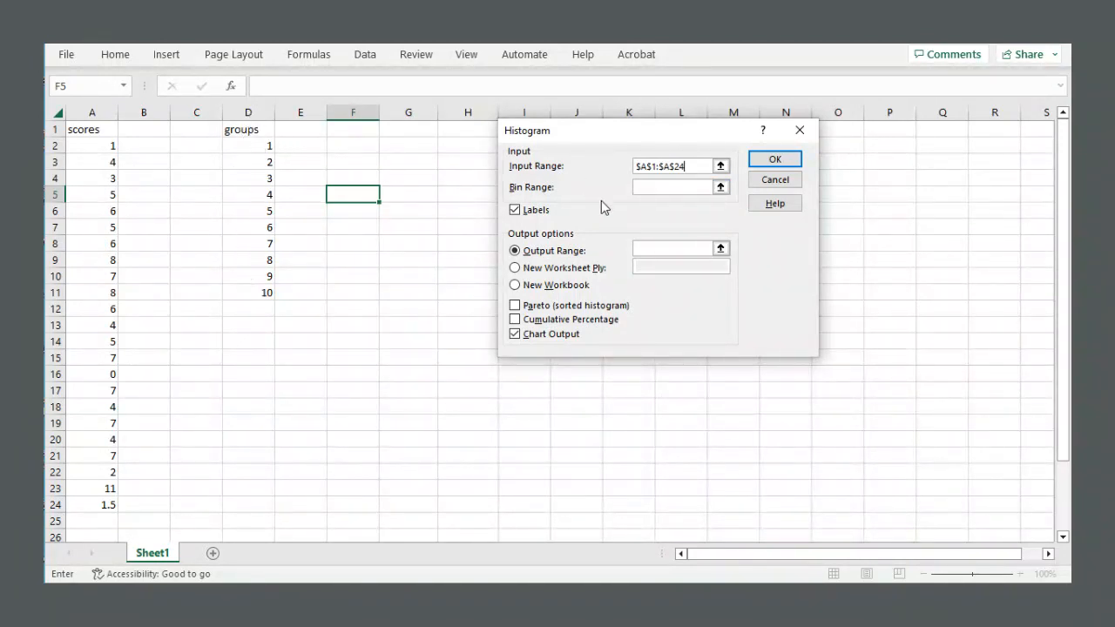
Set the bin range to the groups column, $D$1:$D$11.
click(721, 189)
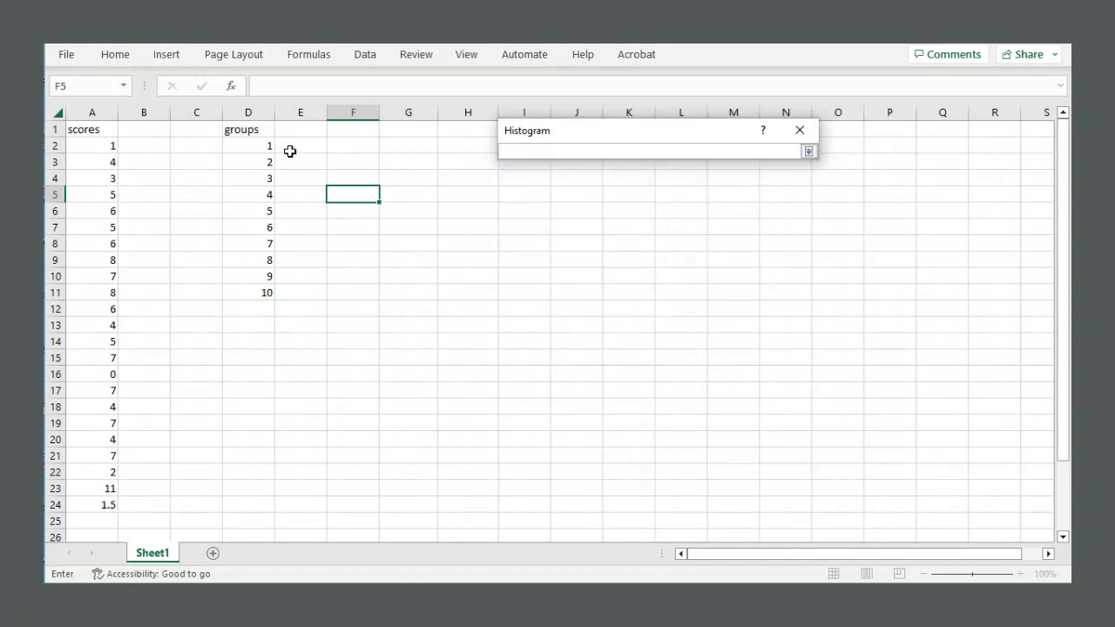
drag(258, 129, 256, 290)
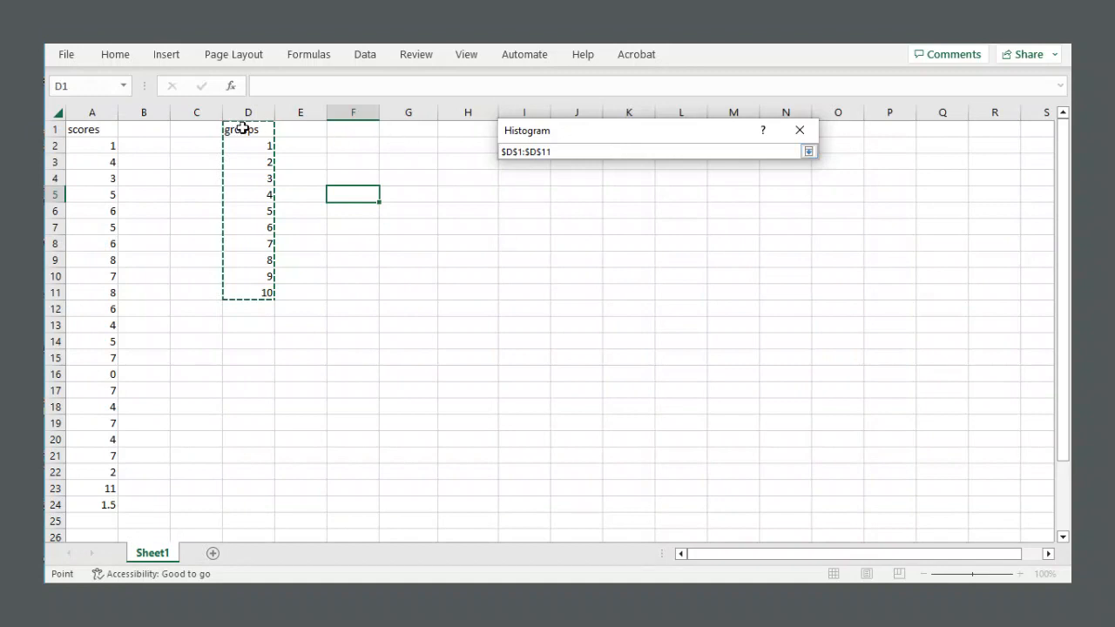
click(809, 153)
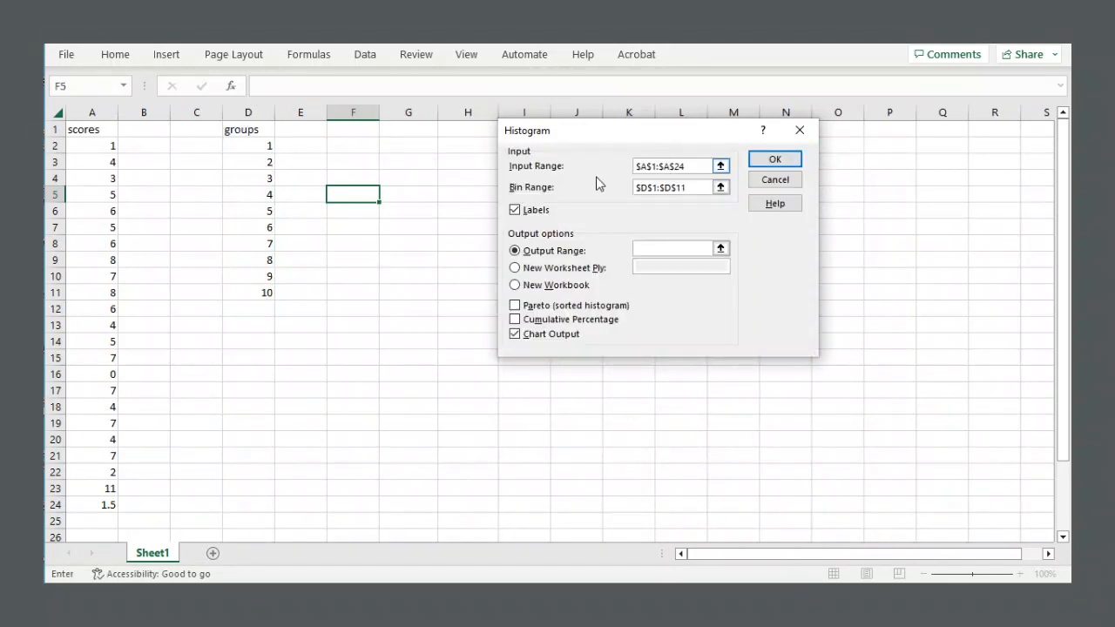
Ensure Labels is checked and set the output range to cell $F$13.
click(515, 211)
click(516, 212)
click(516, 212)
click(516, 252)
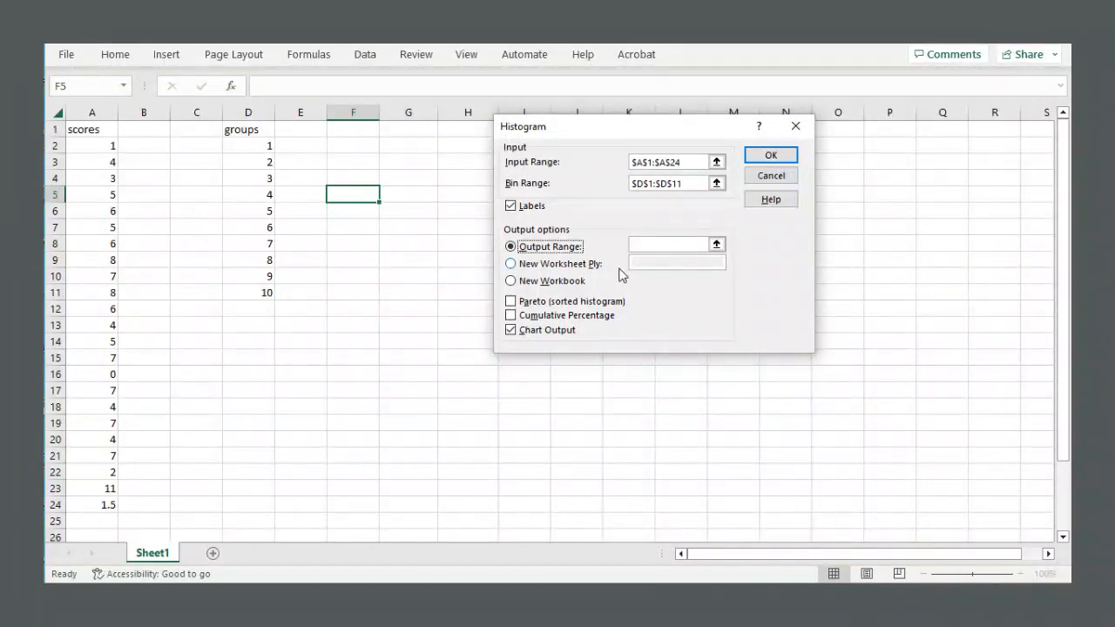
click(716, 246)
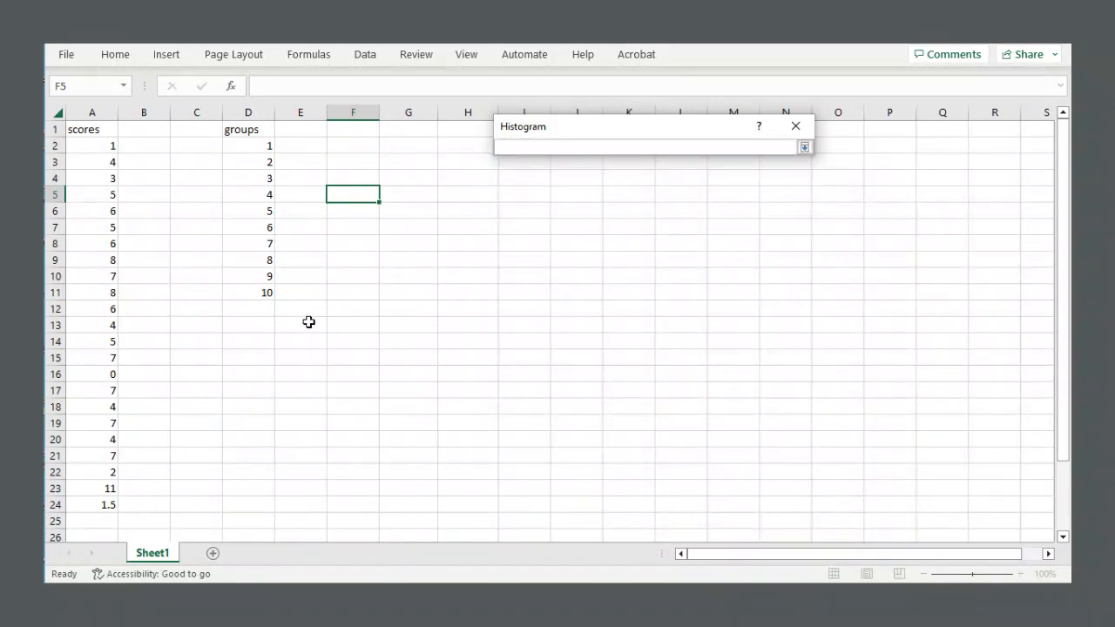
click(357, 325)
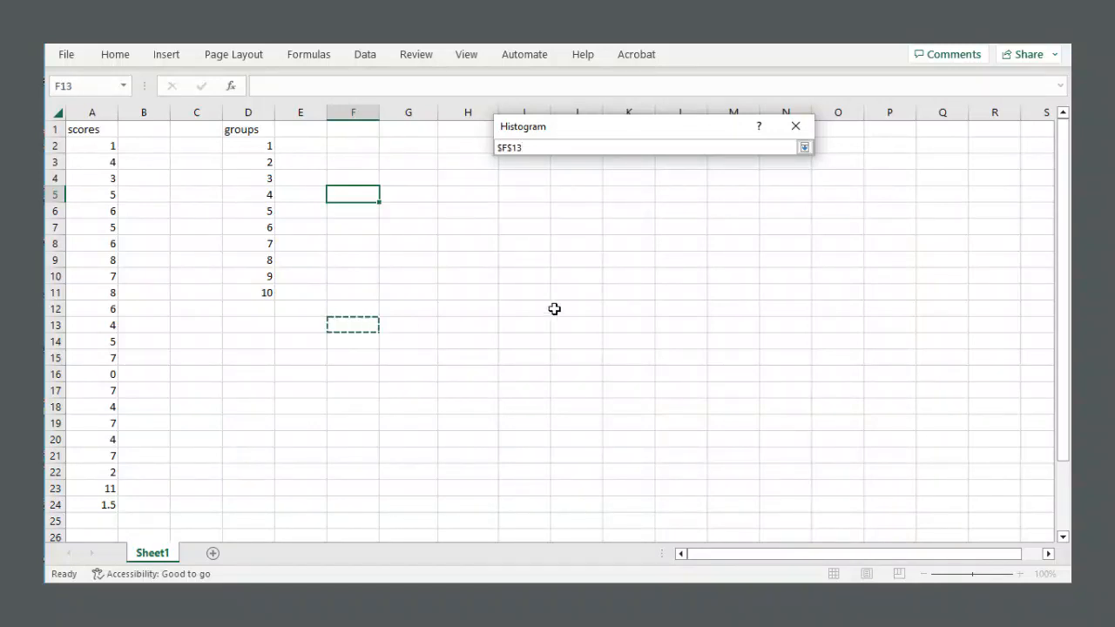
click(804, 148)
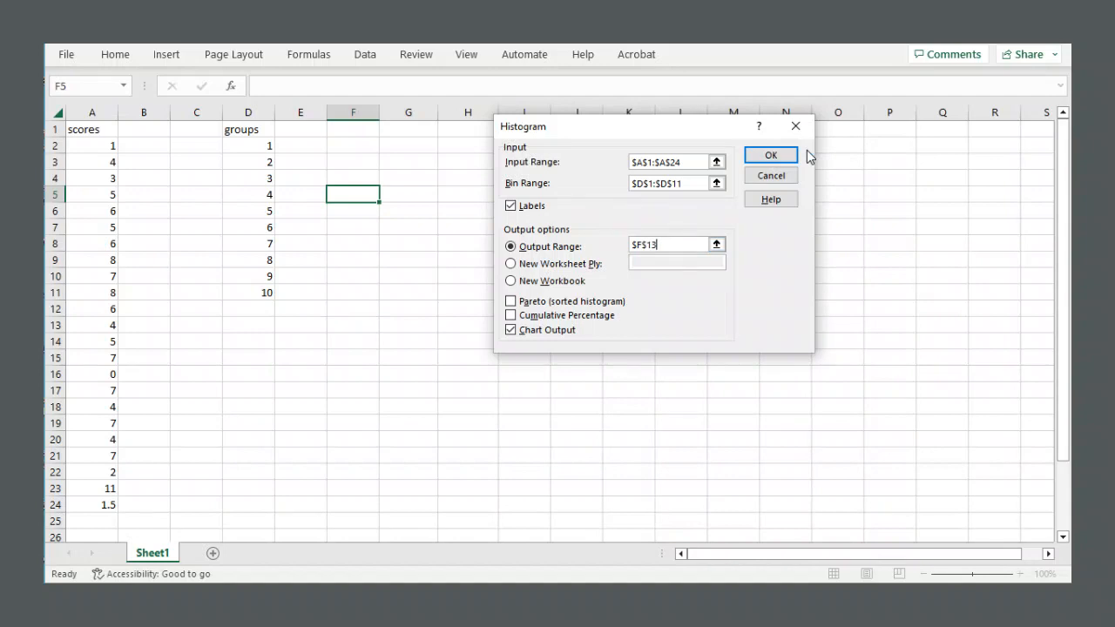
Generate the histogram table with Chart Output enabled.
click(510, 330)
click(757, 154)
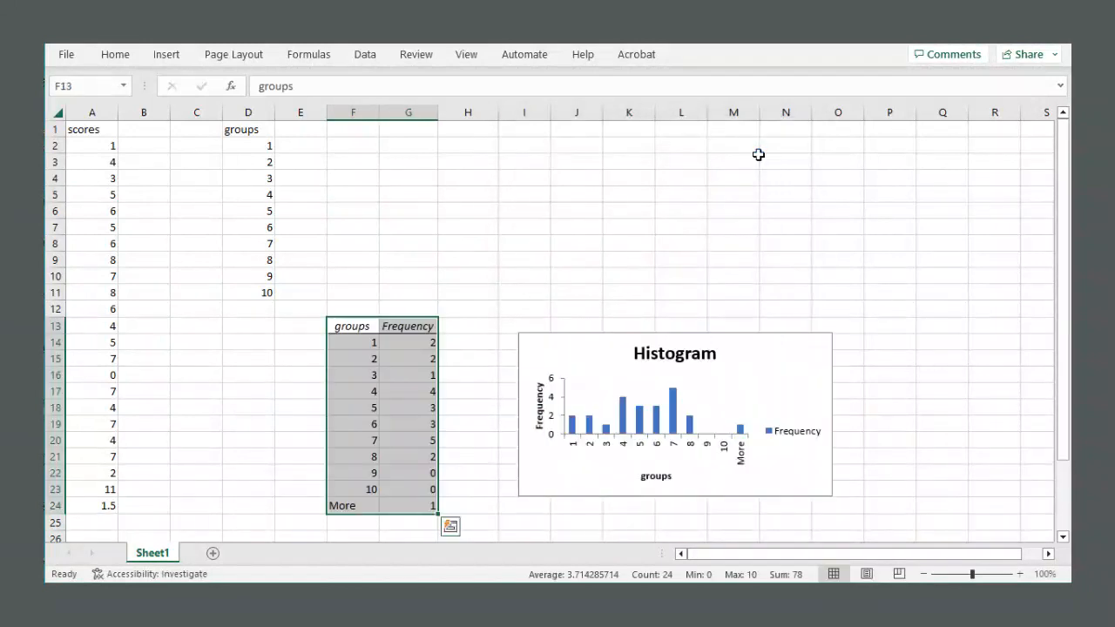
click(428, 292)
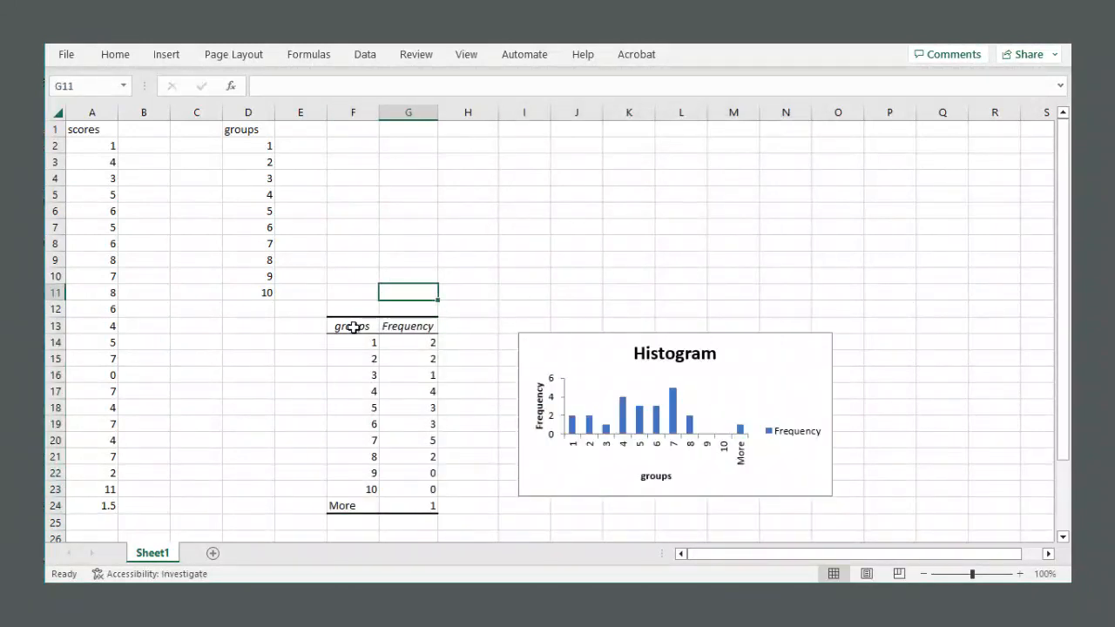
Move the histogram chart up beside the frequency table and enlarge it to span roughly columns H to P.
drag(356, 326, 416, 505)
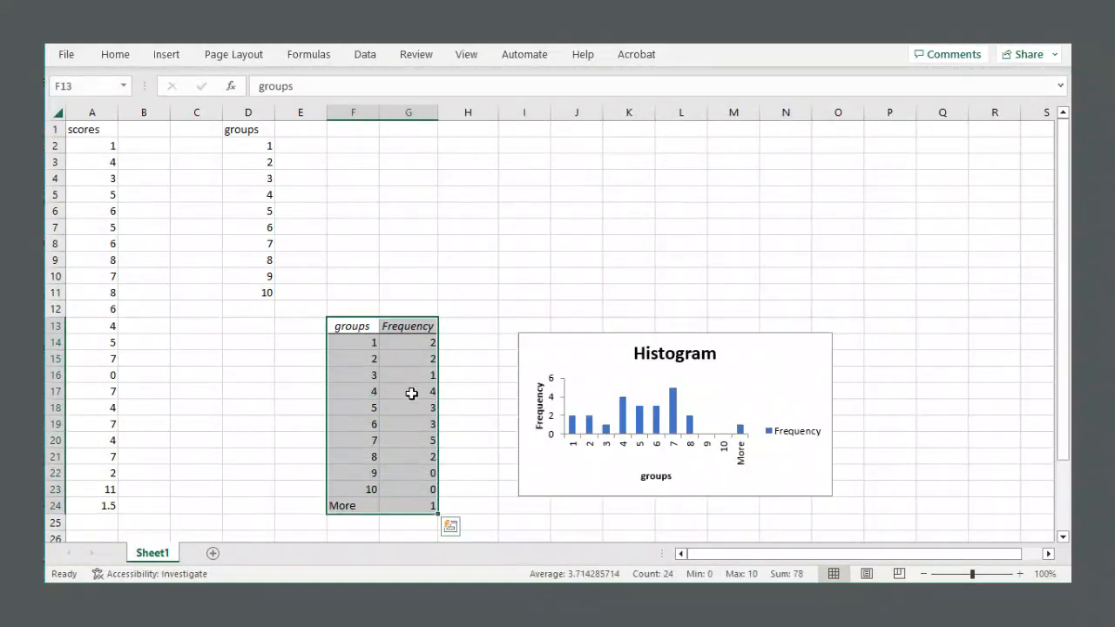
click(410, 390)
drag(356, 326, 423, 505)
drag(569, 348, 518, 172)
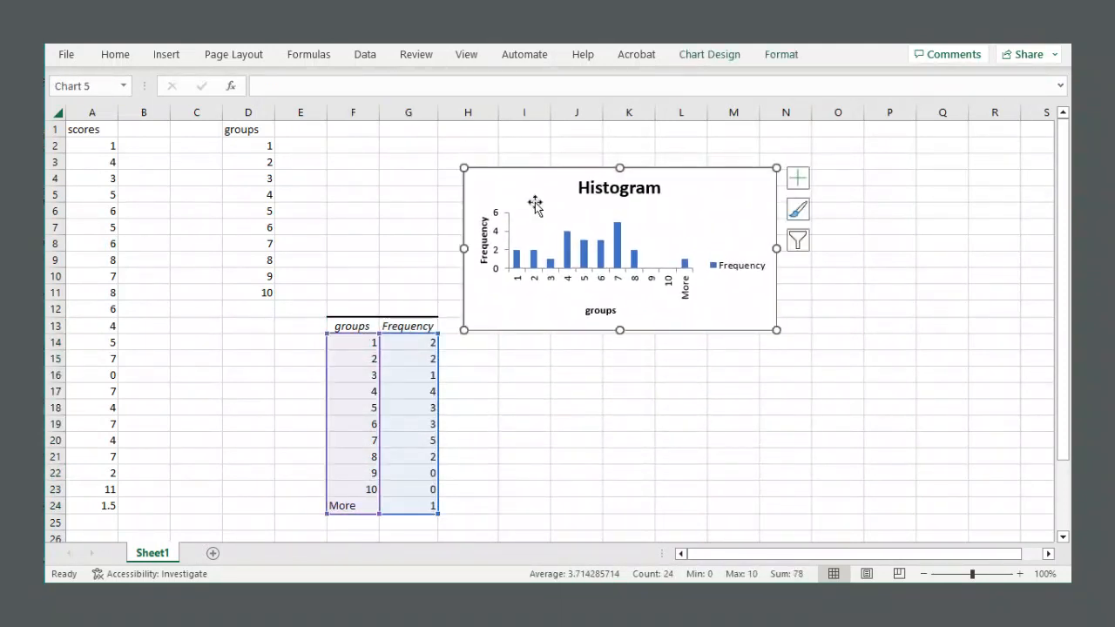
drag(776, 332, 906, 509)
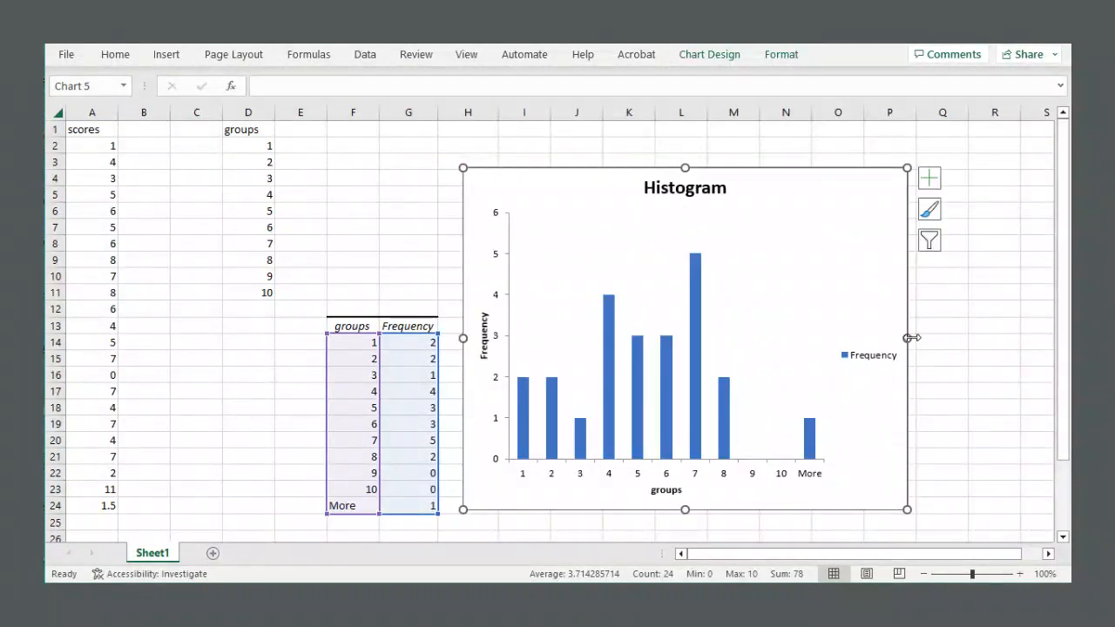
drag(907, 337, 977, 338)
click(426, 233)
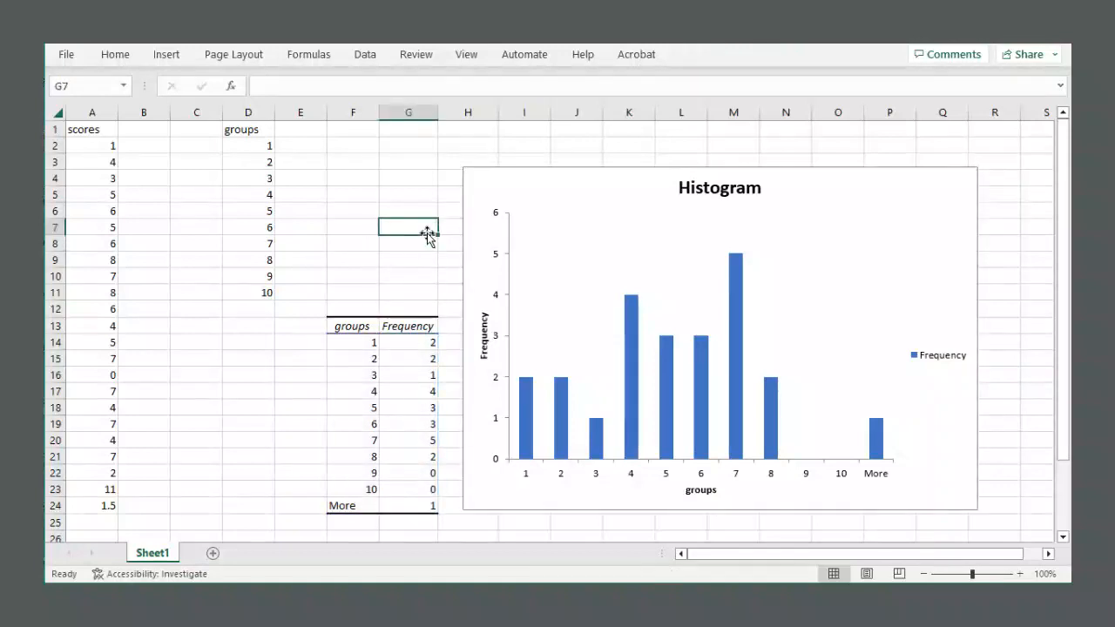
Examine the output table's bin values and frequencies against the groups column.
drag(356, 342, 354, 494)
drag(240, 132, 261, 293)
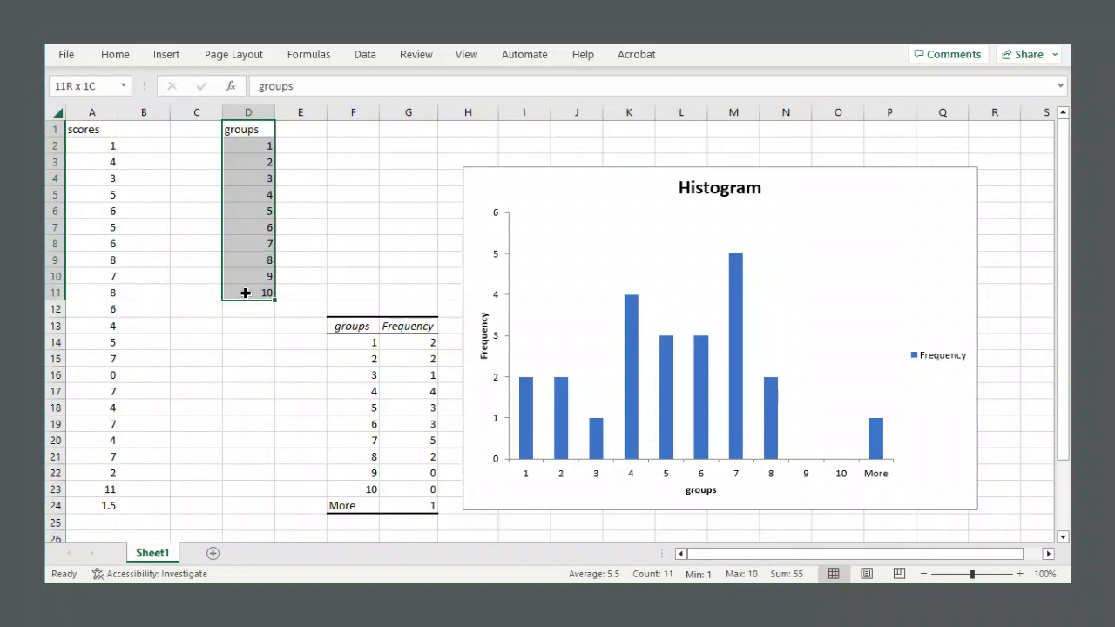
click(358, 344)
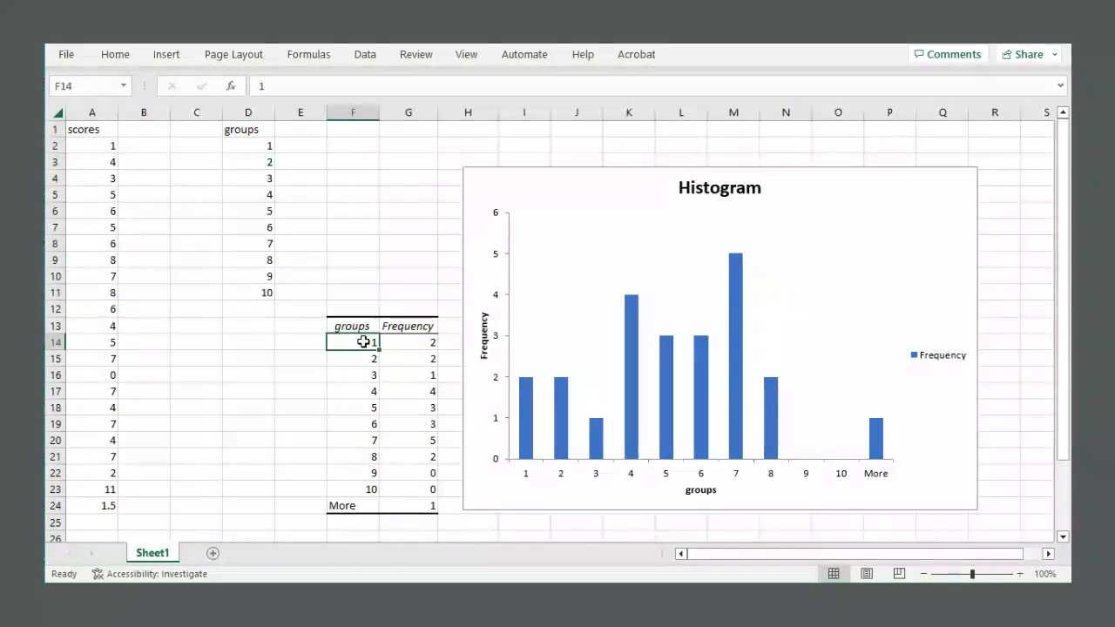
click(402, 340)
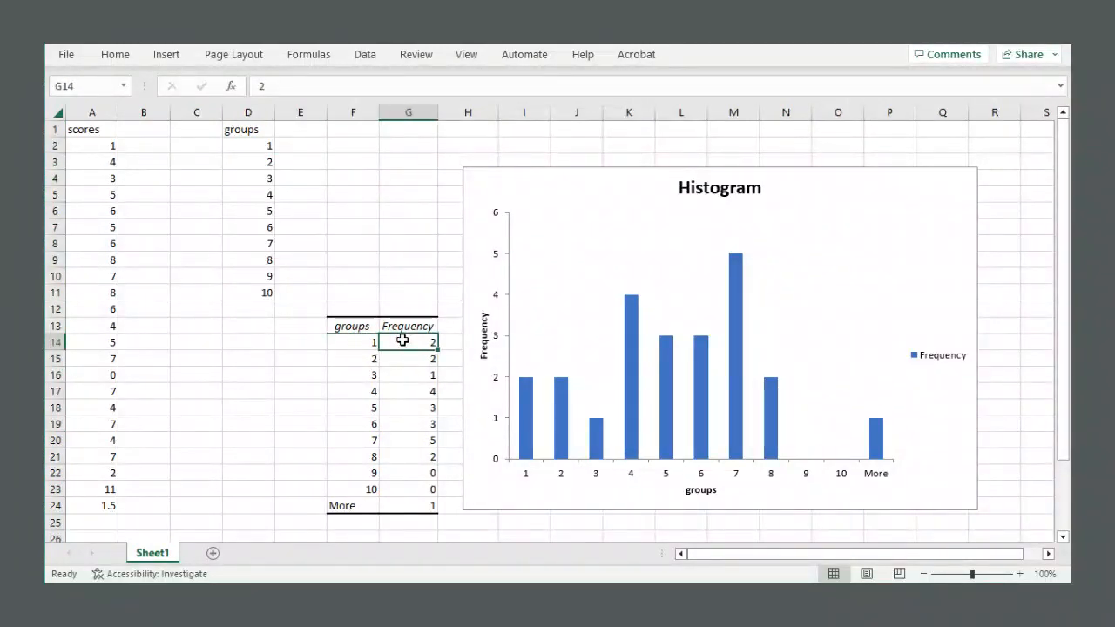
click(357, 359)
click(422, 359)
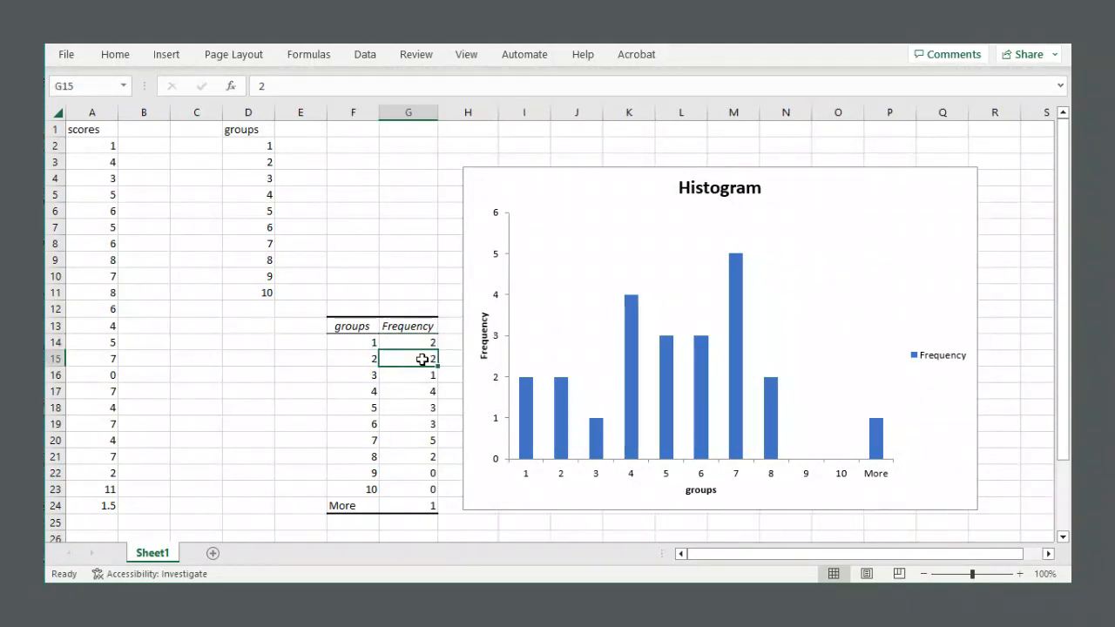
click(366, 374)
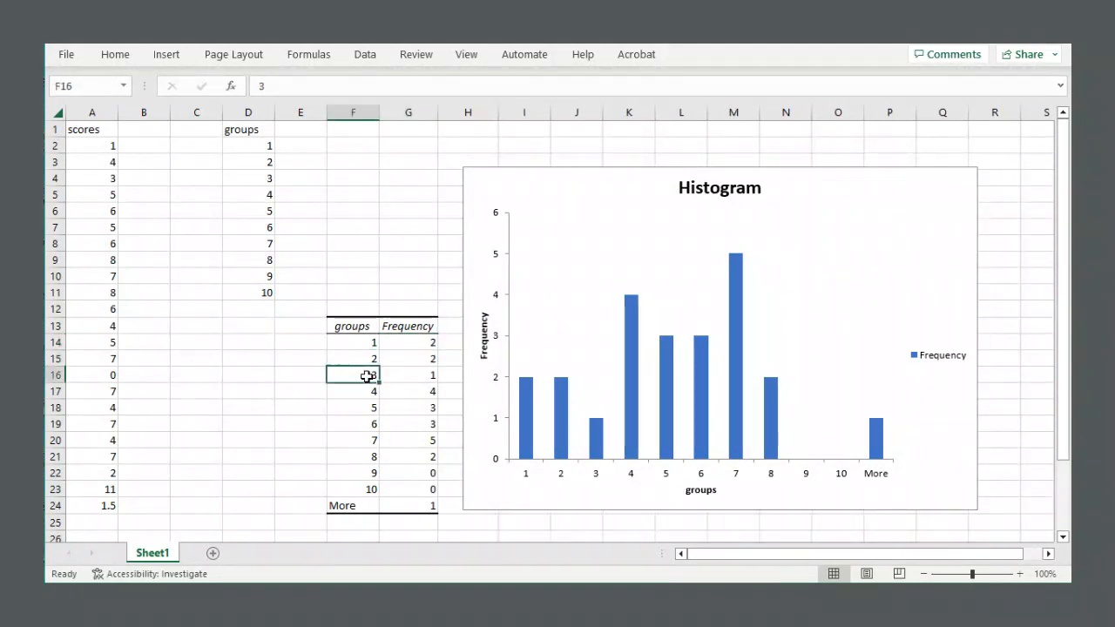
click(421, 373)
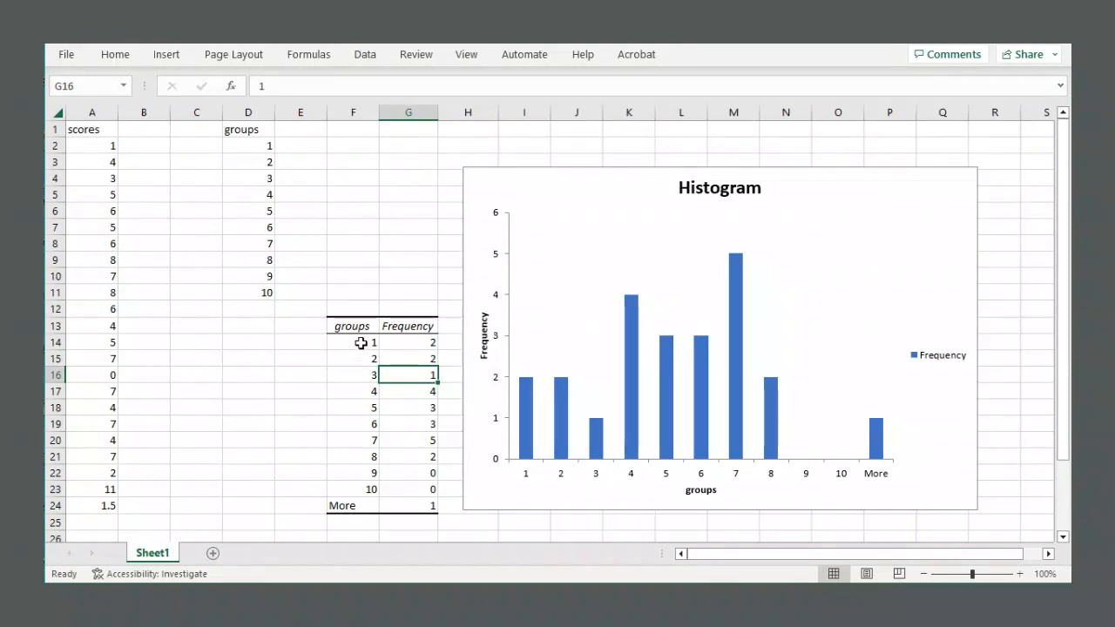
drag(361, 343, 408, 343)
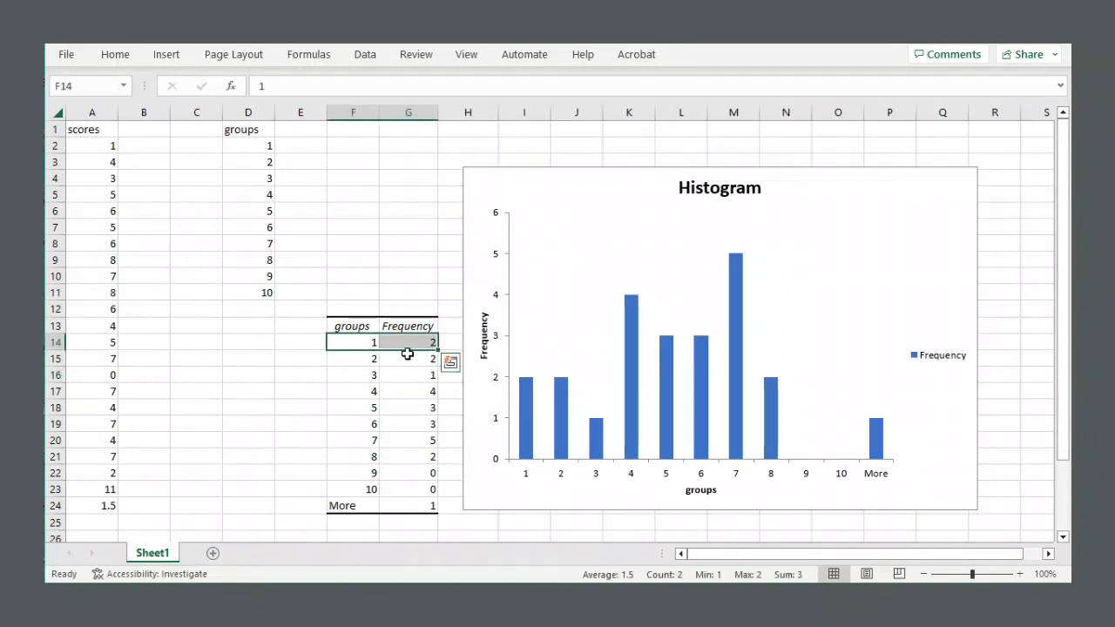
click(410, 340)
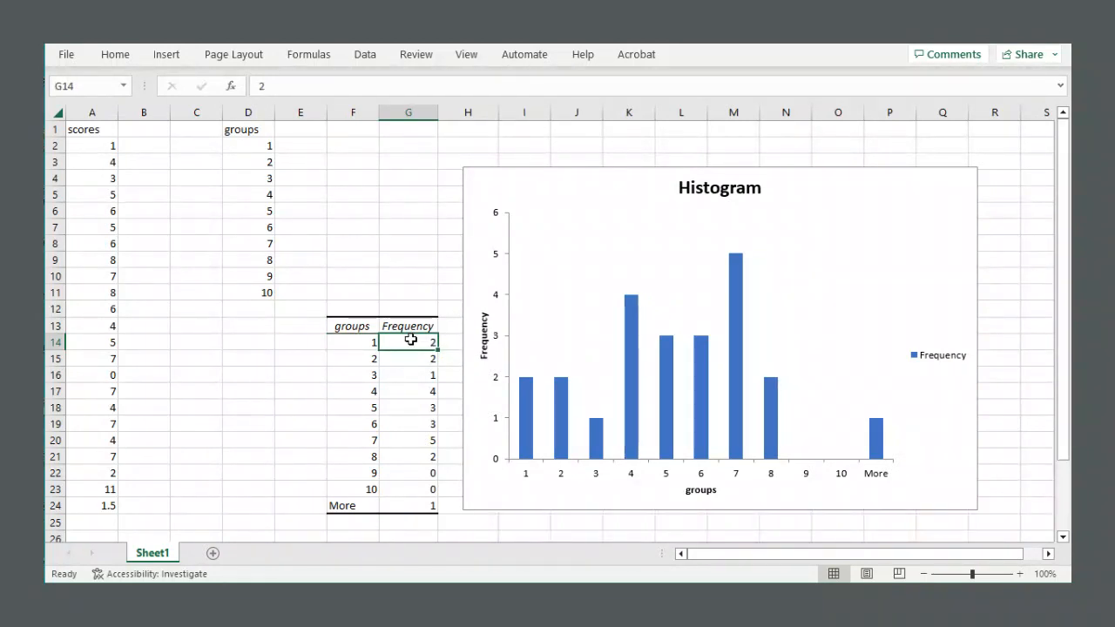
click(366, 342)
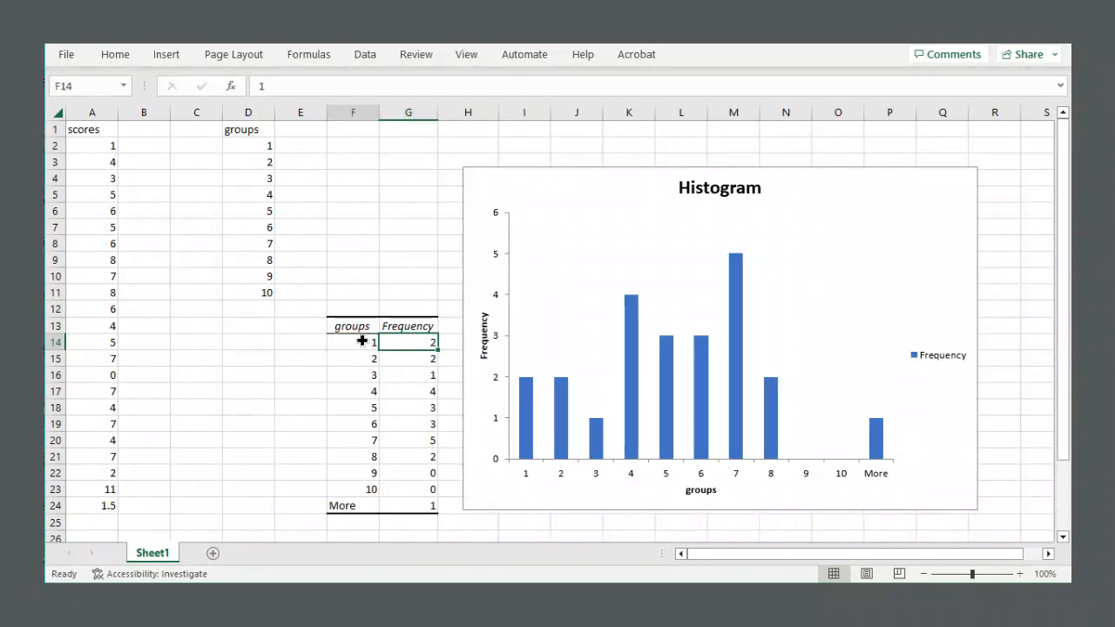
click(399, 342)
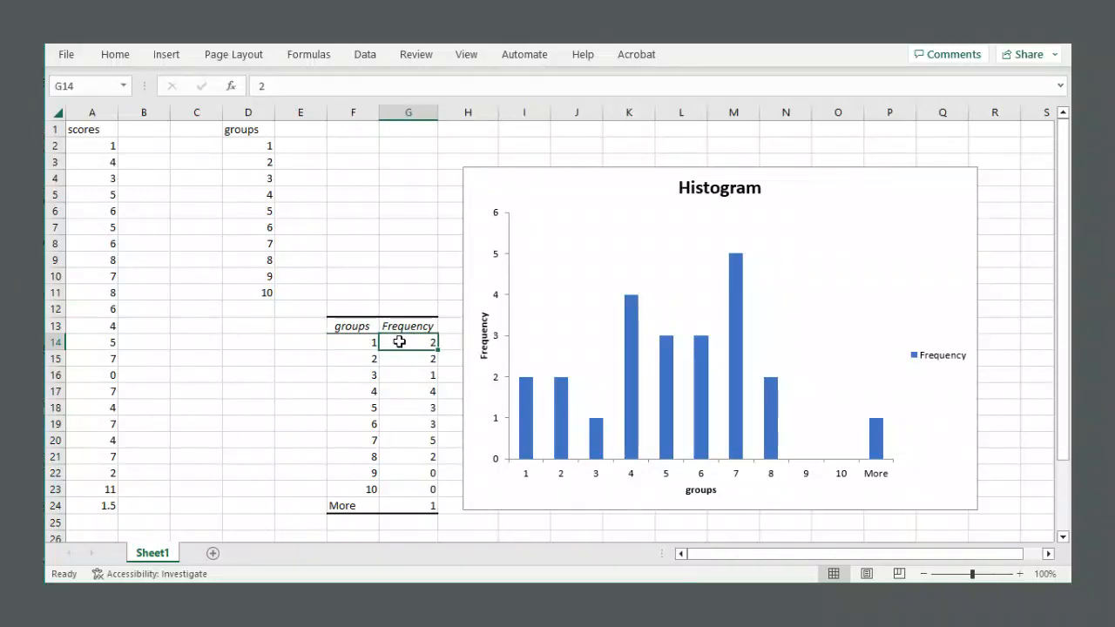
Compare the first scores in the scores column with the counts for bins 1 and 2.
drag(87, 129, 90, 145)
click(90, 146)
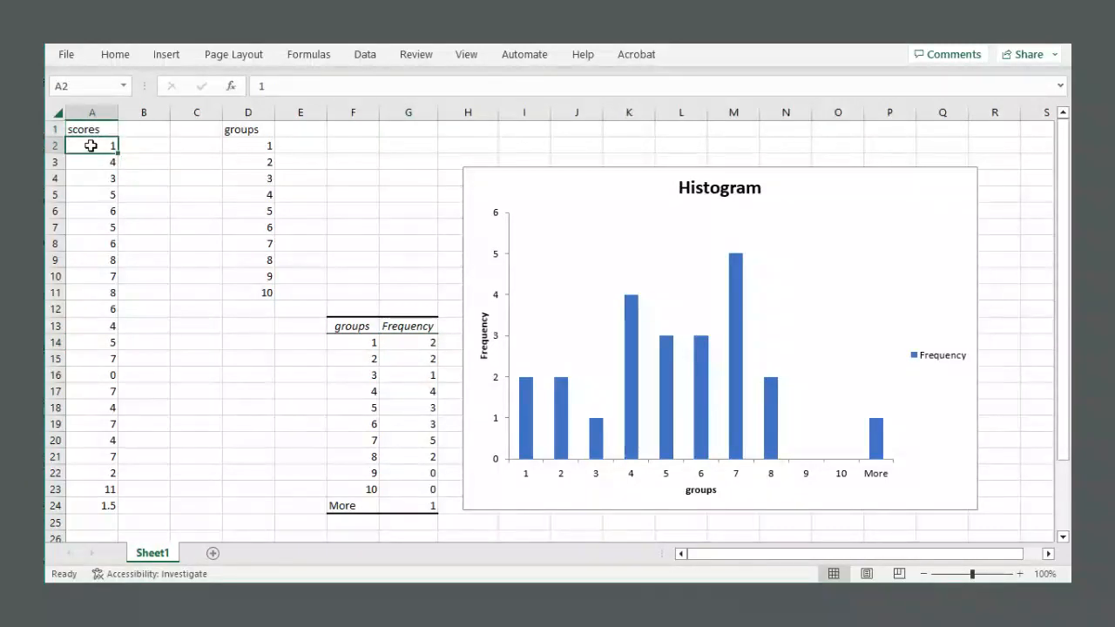
click(92, 378)
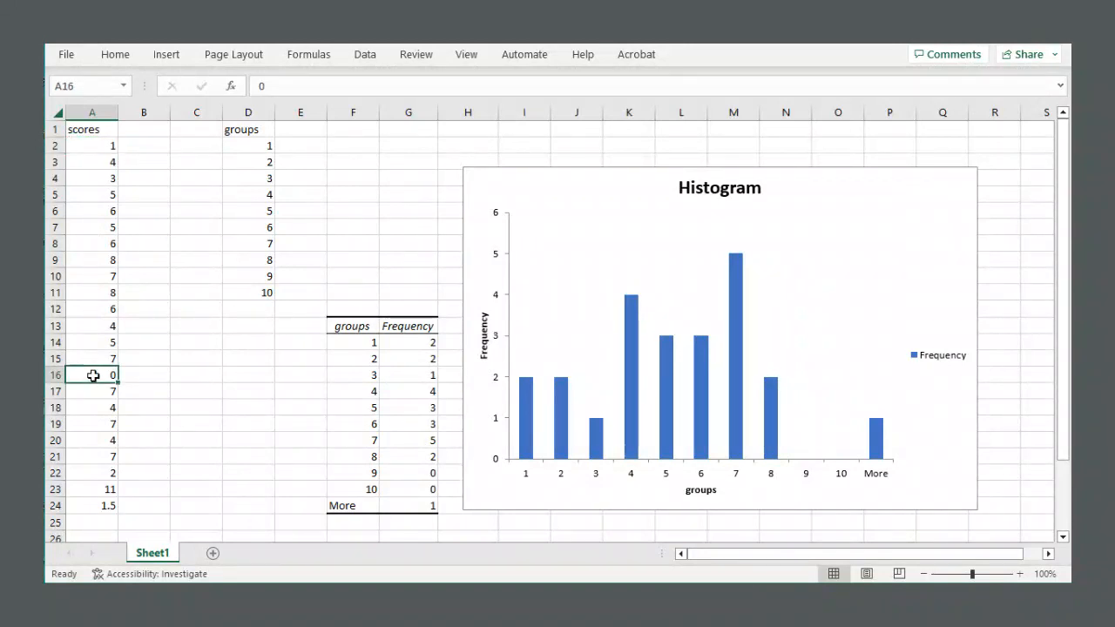
click(359, 341)
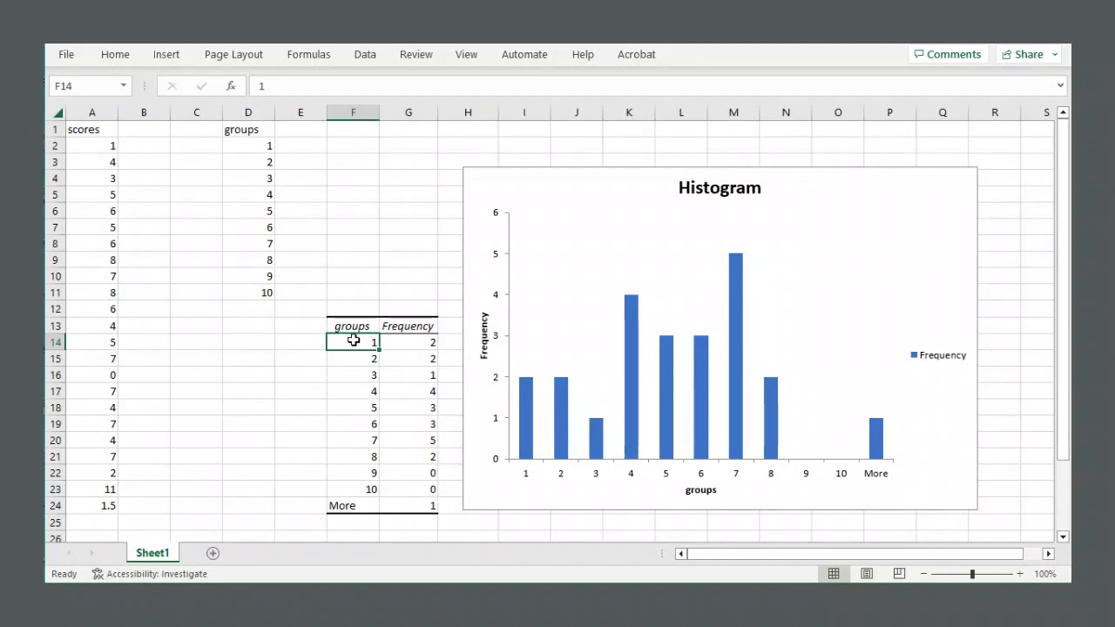
click(406, 340)
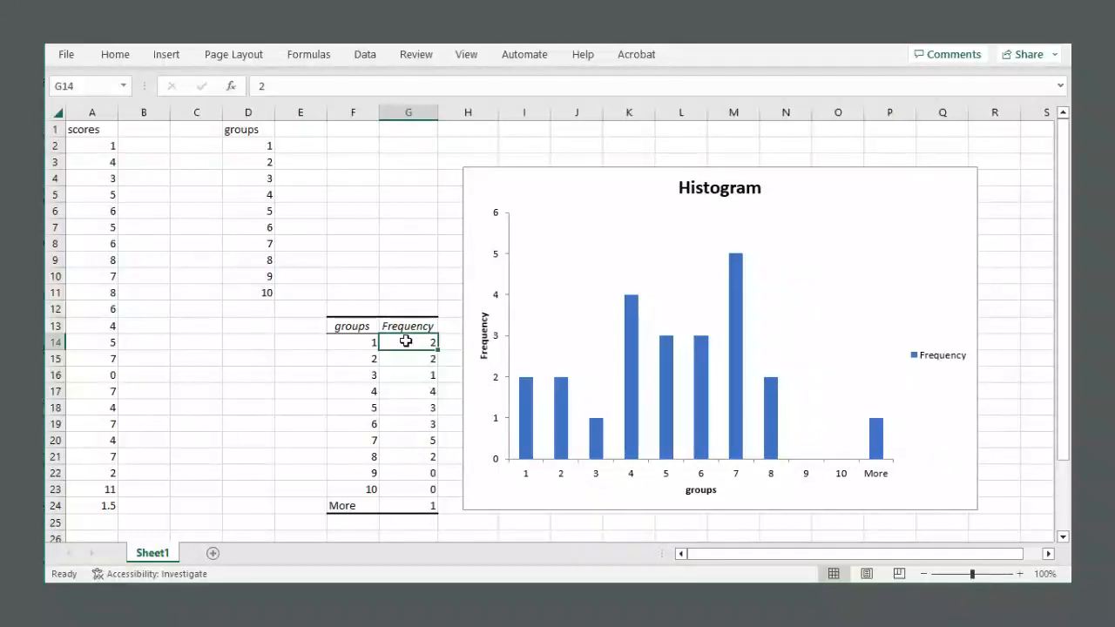
click(94, 145)
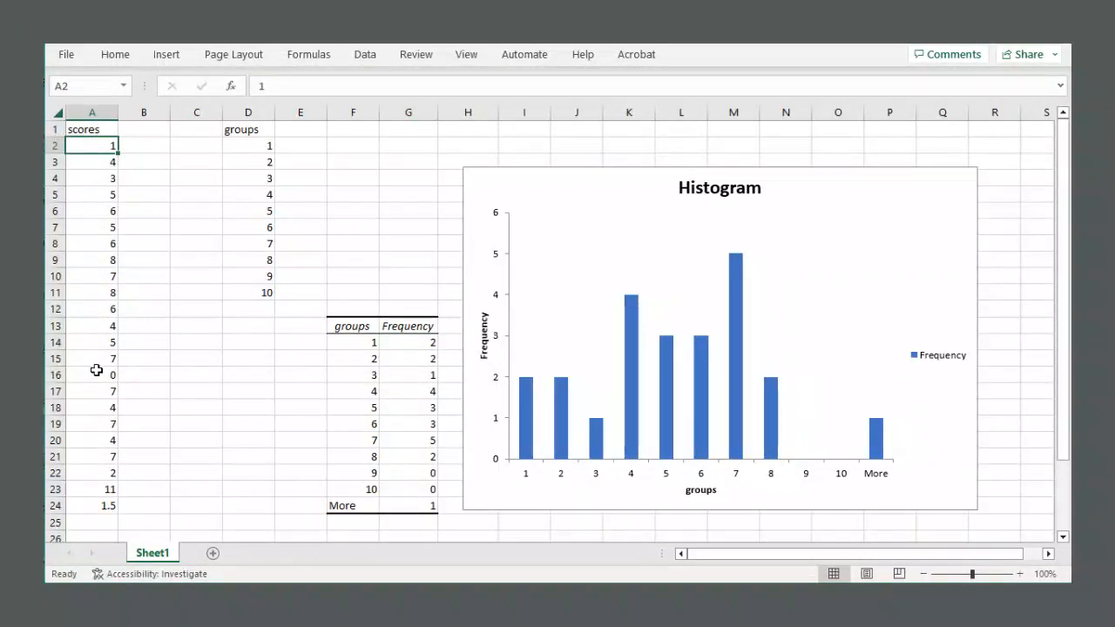
click(99, 372)
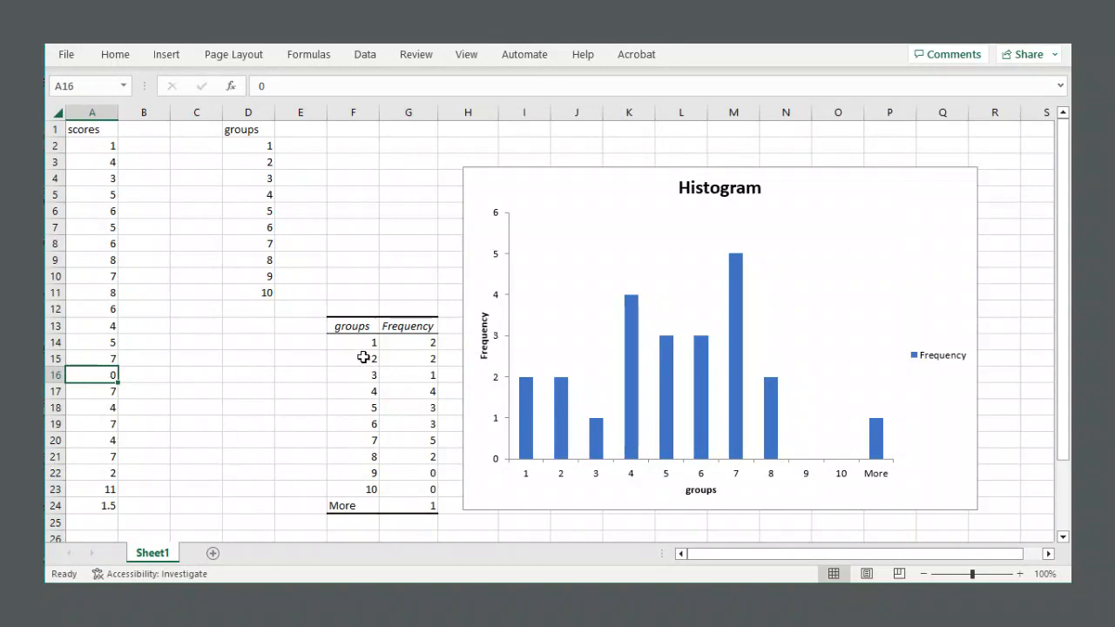
drag(361, 357, 394, 358)
click(406, 358)
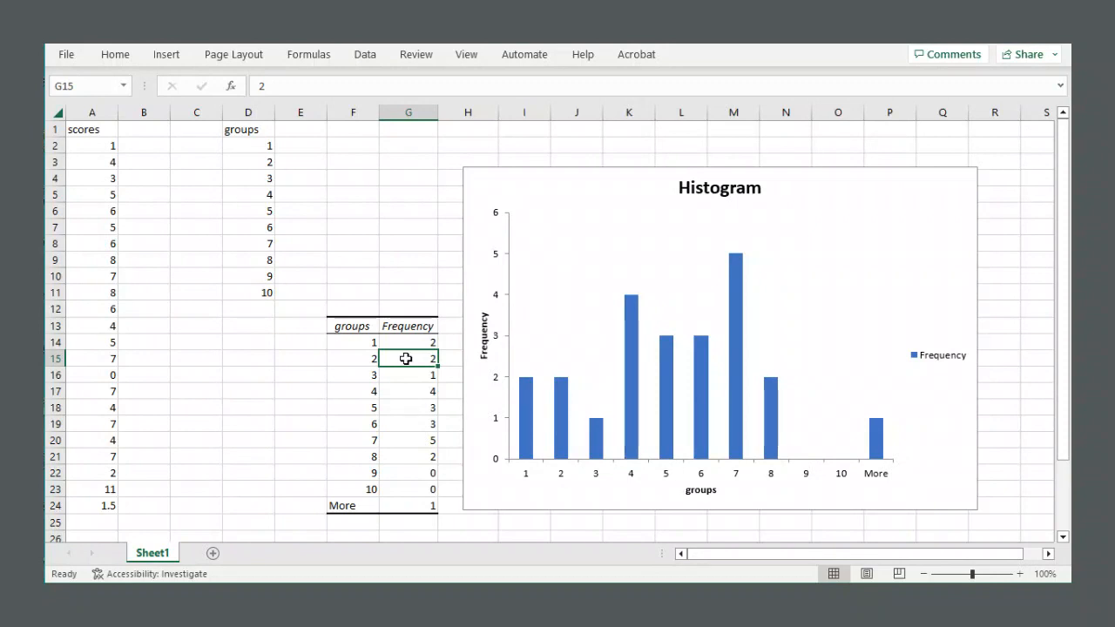
click(348, 354)
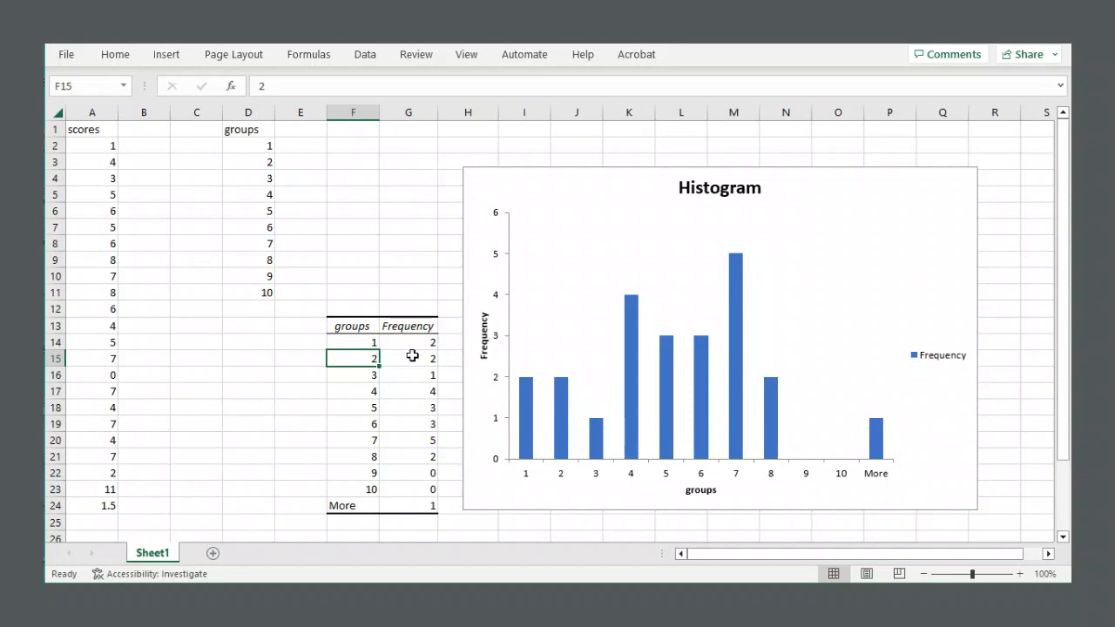
click(413, 356)
click(349, 356)
click(352, 344)
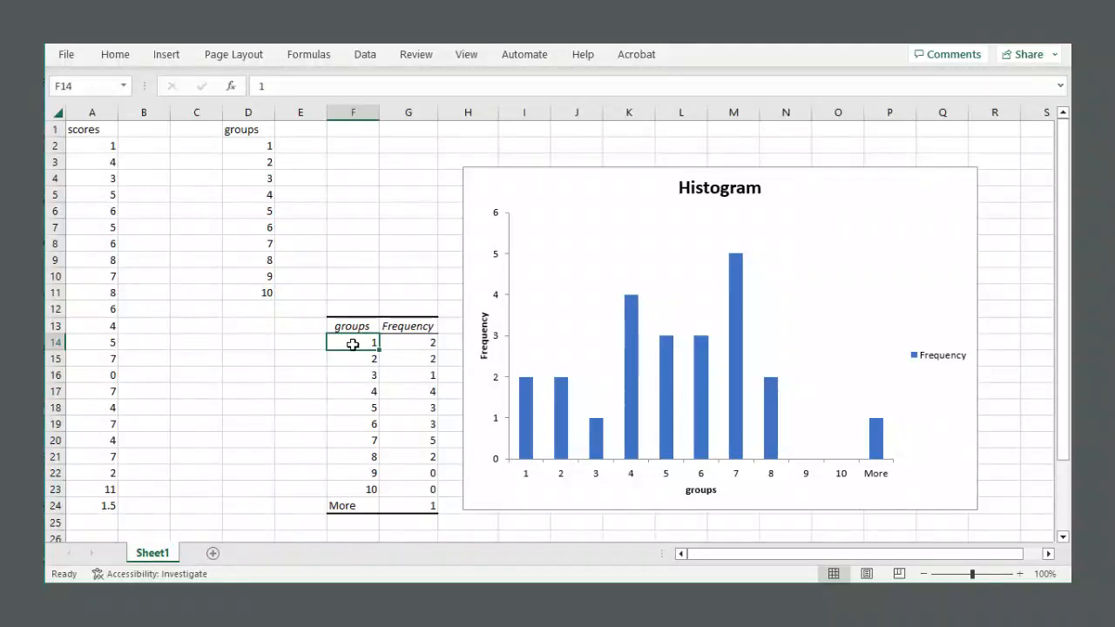
click(361, 357)
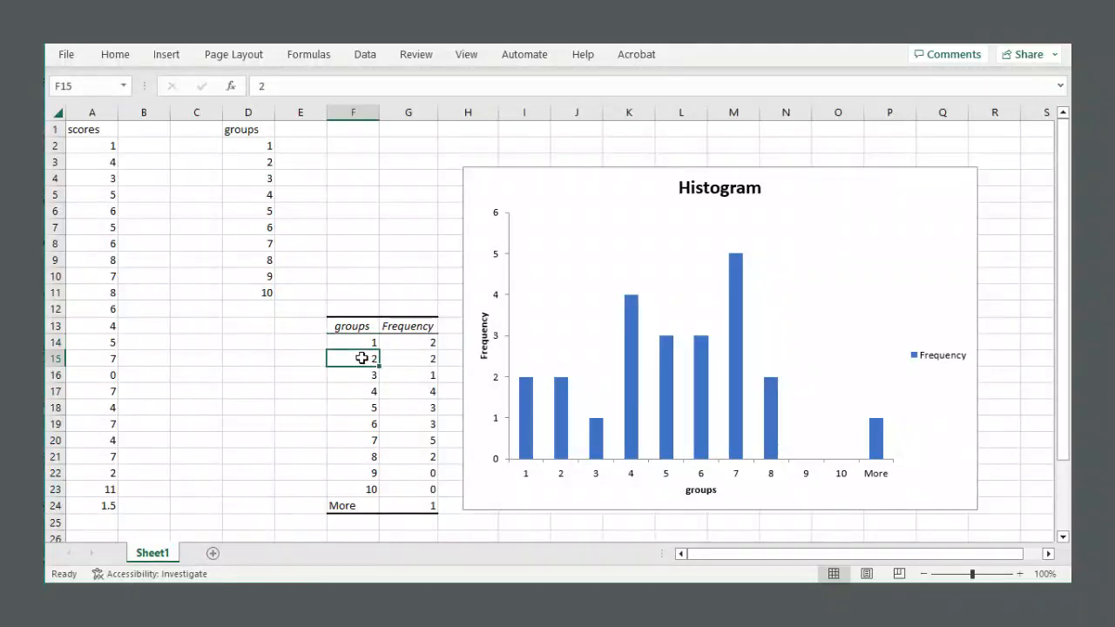
drag(352, 358, 405, 358)
click(413, 358)
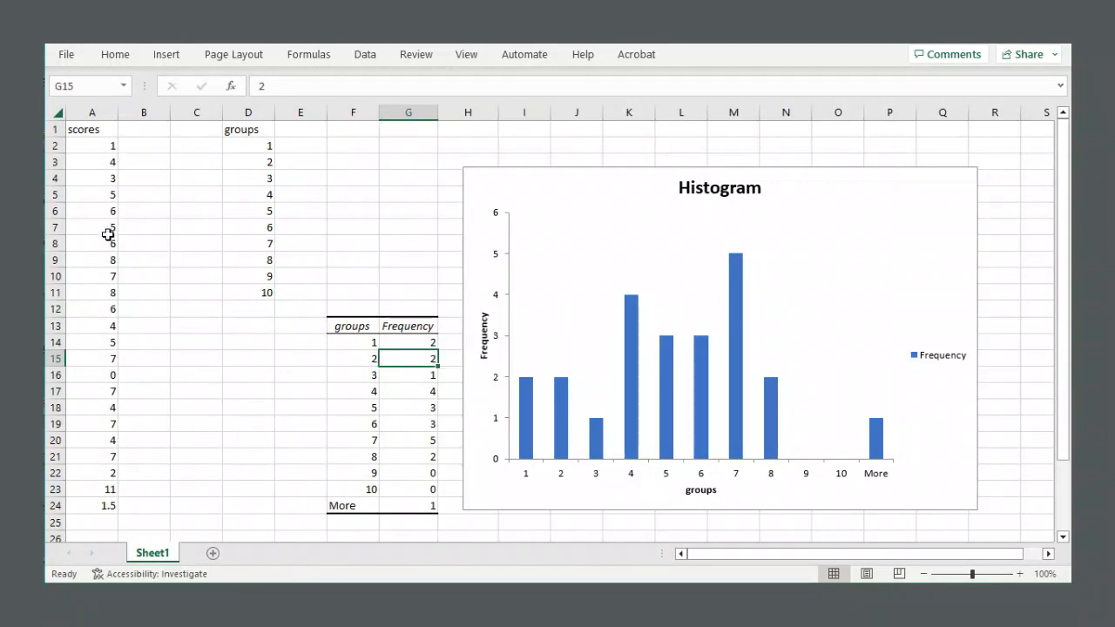
Check the remaining scores, including 2, 11 and 1.5, against the counts for bins 2 to 4.
click(96, 470)
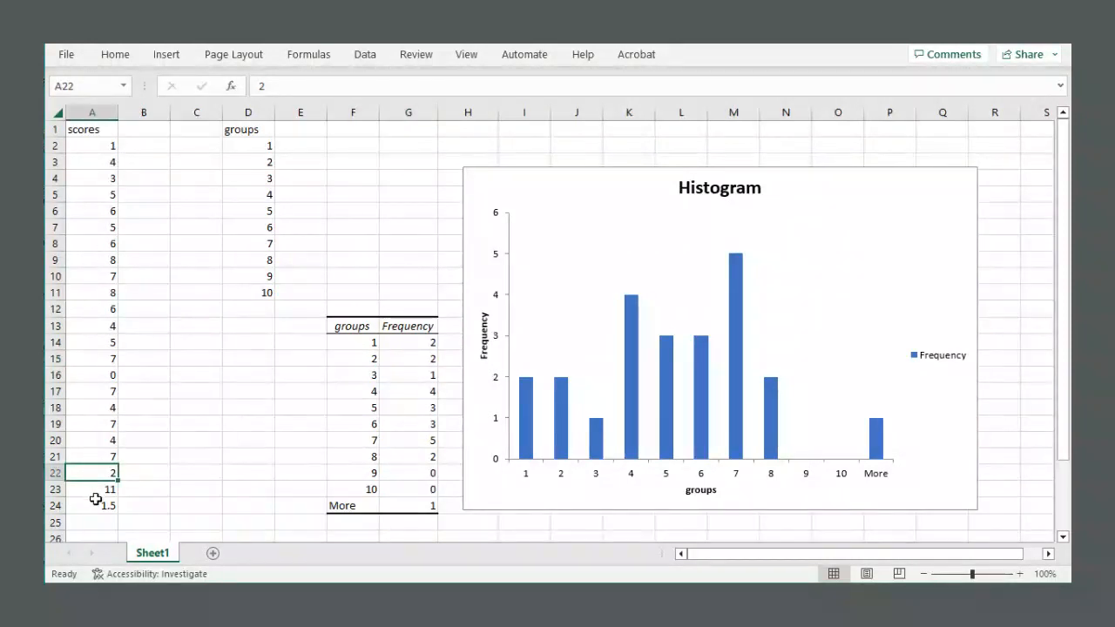
click(94, 503)
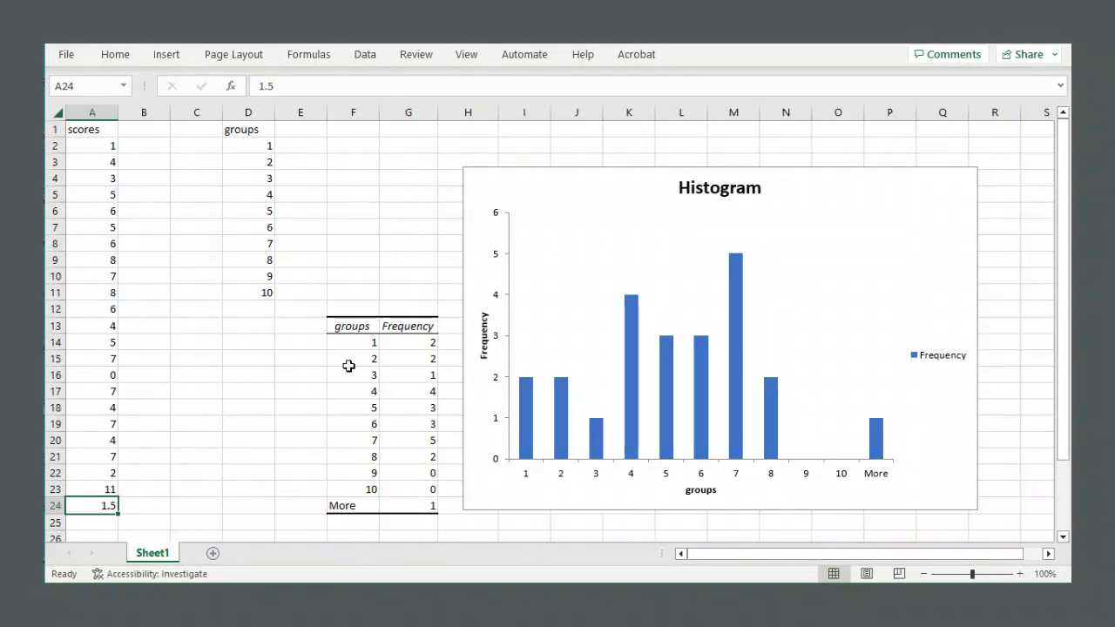
drag(355, 359, 402, 359)
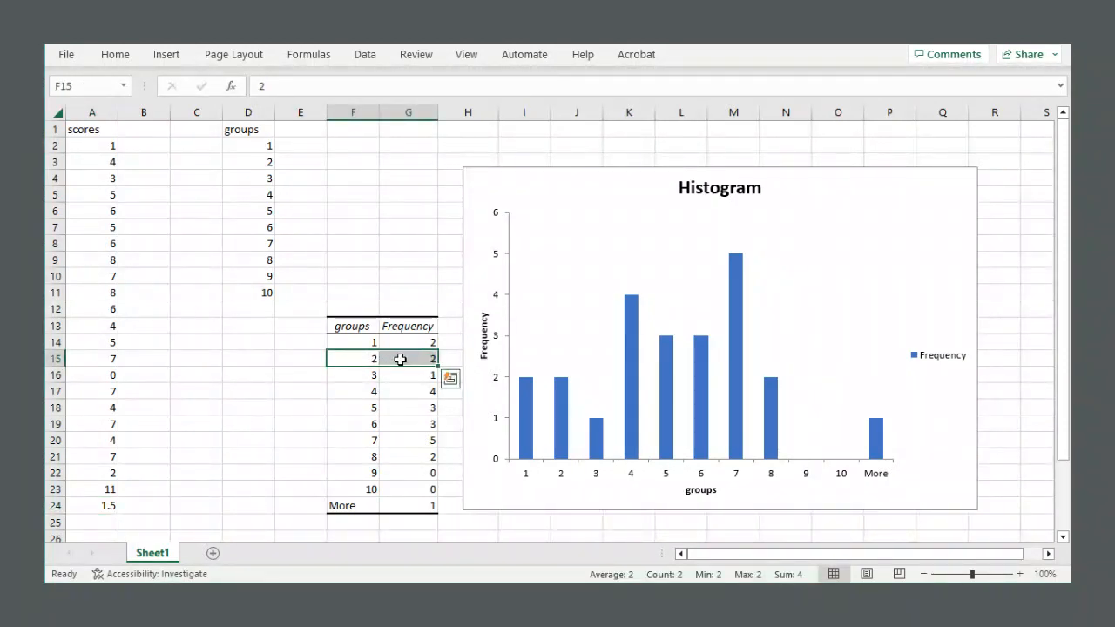
click(400, 359)
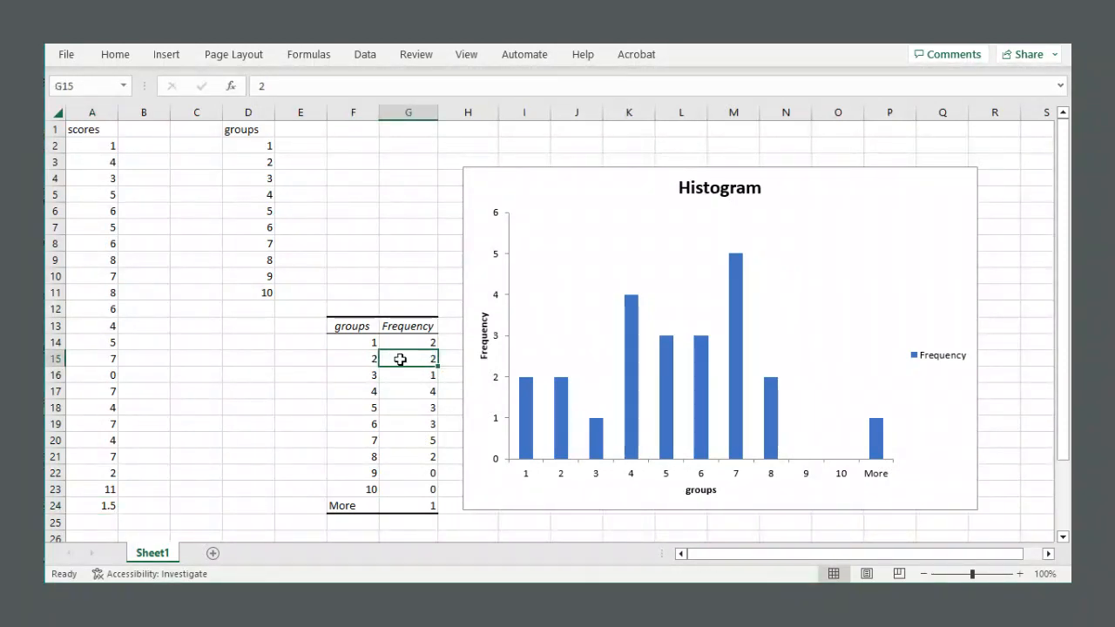
click(351, 375)
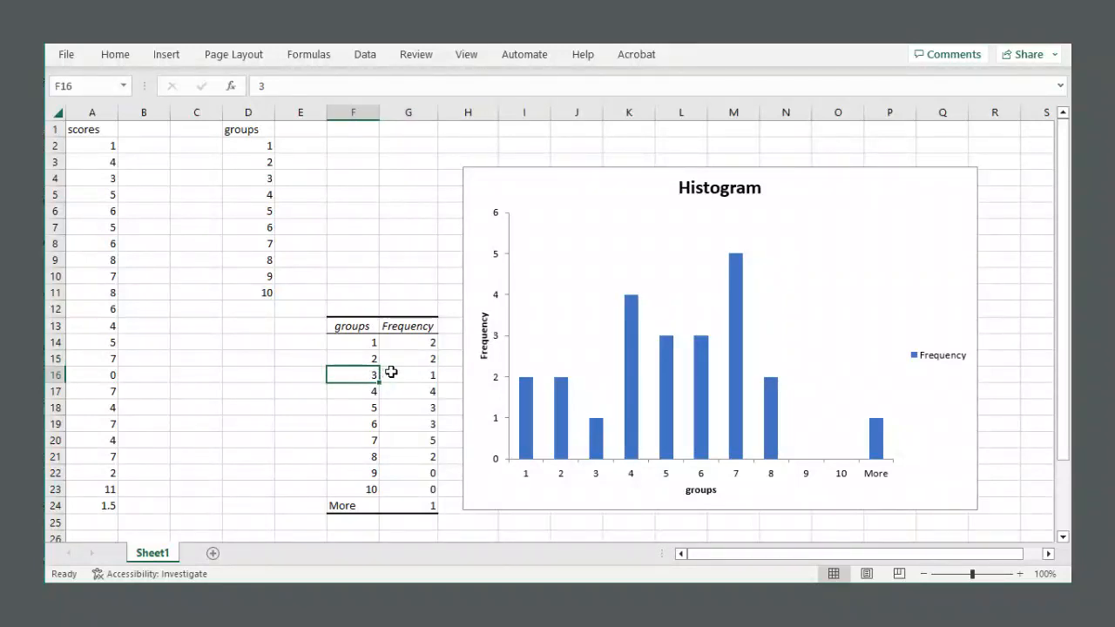
click(408, 374)
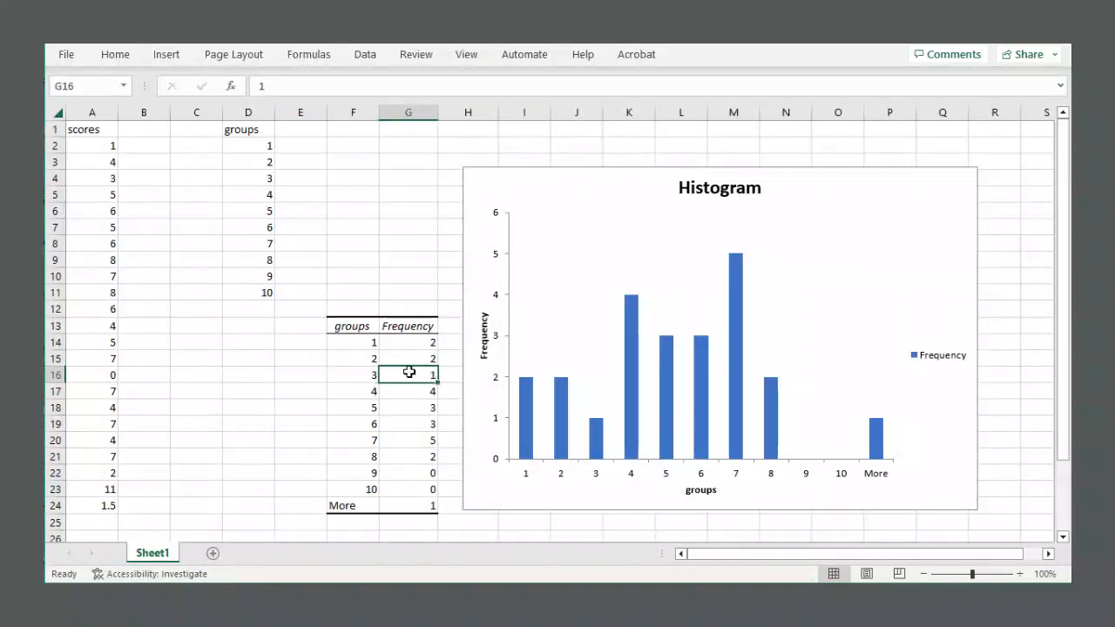
click(98, 178)
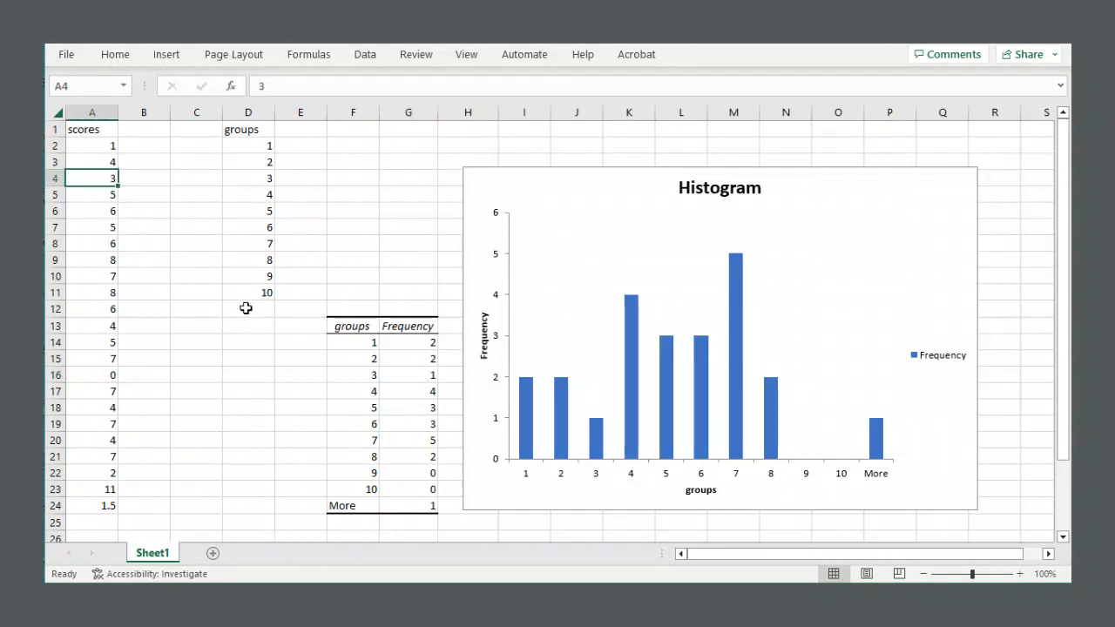
click(352, 390)
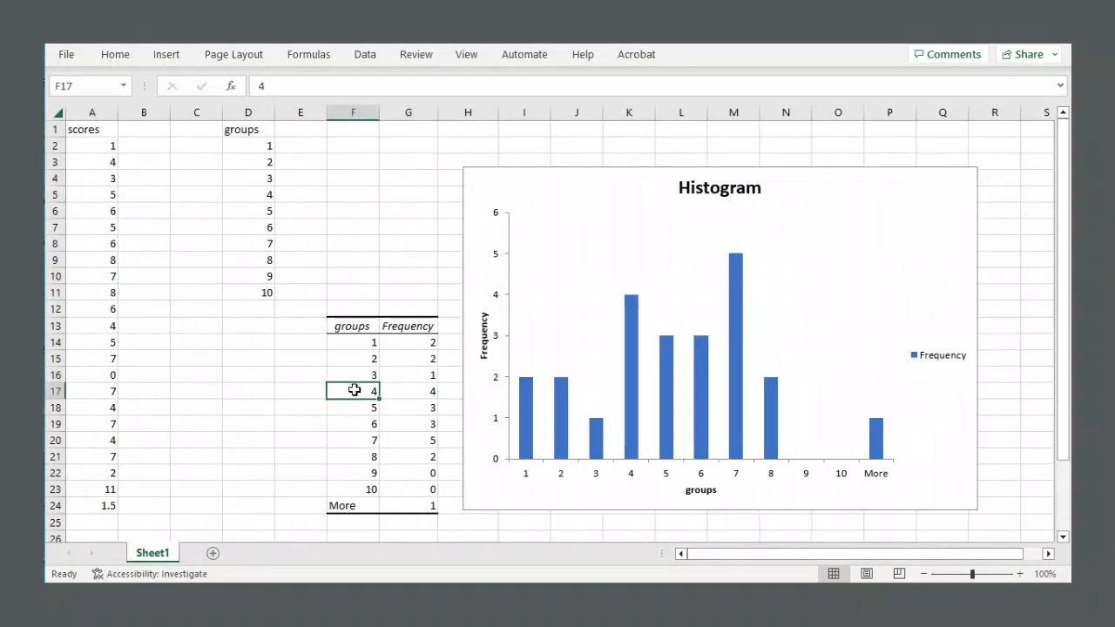
click(417, 389)
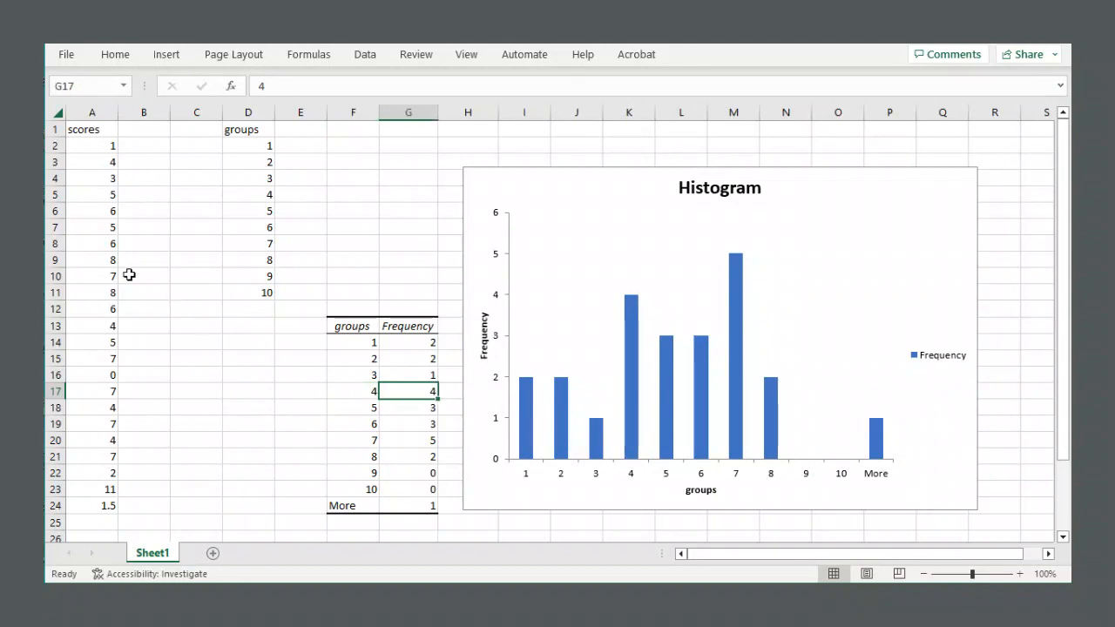
click(103, 164)
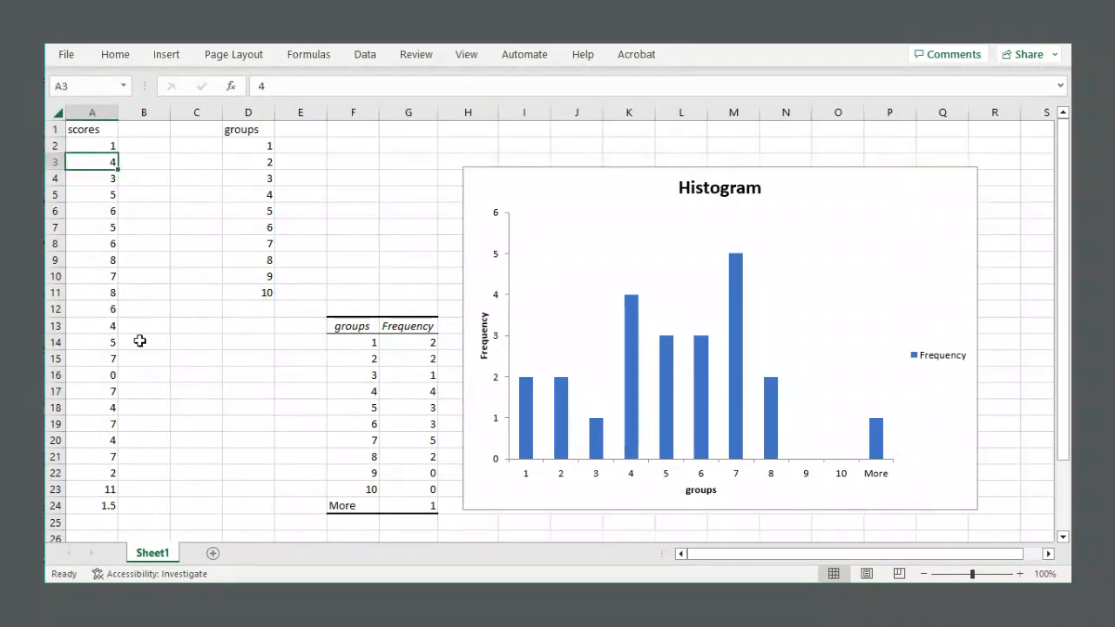
Check the frequency table's counts for bins 5 to 8 against the scores.
drag(366, 406, 401, 407)
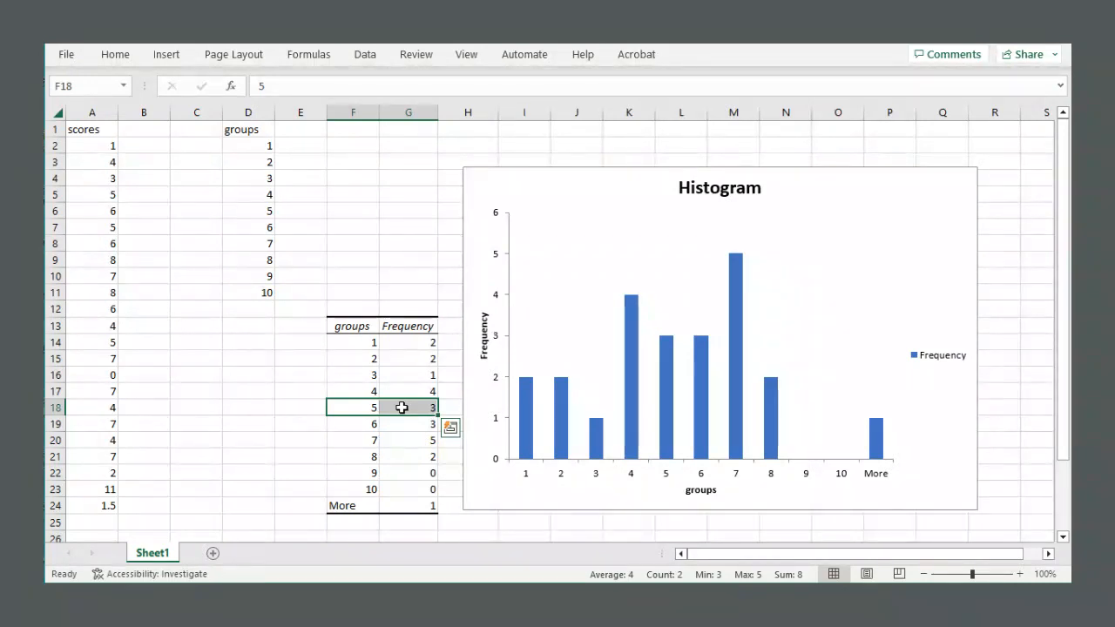
click(408, 406)
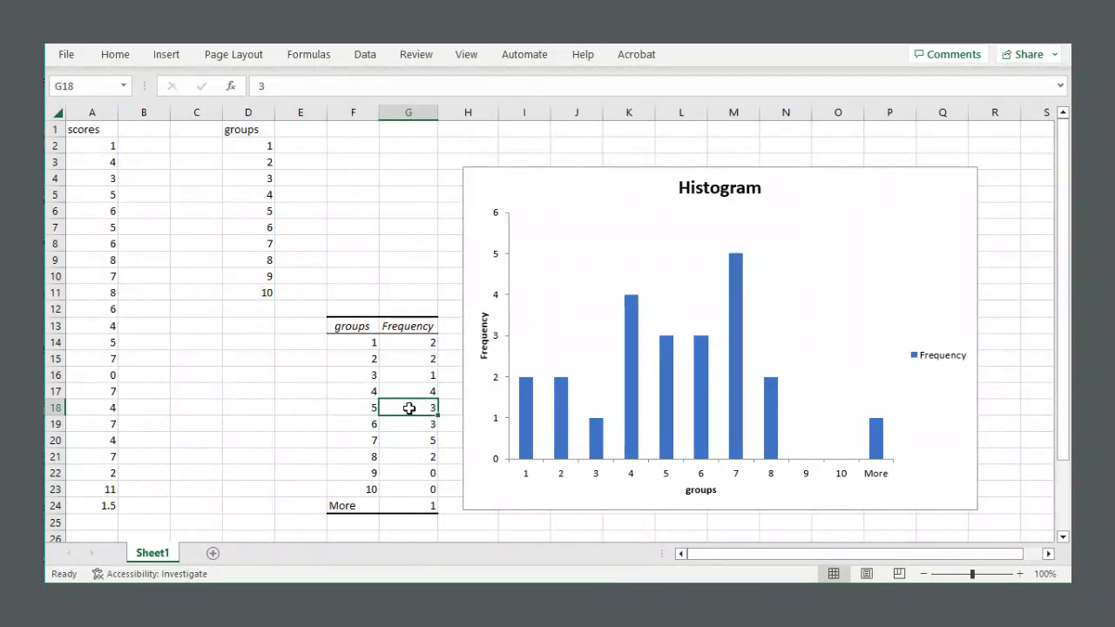
click(365, 425)
click(408, 425)
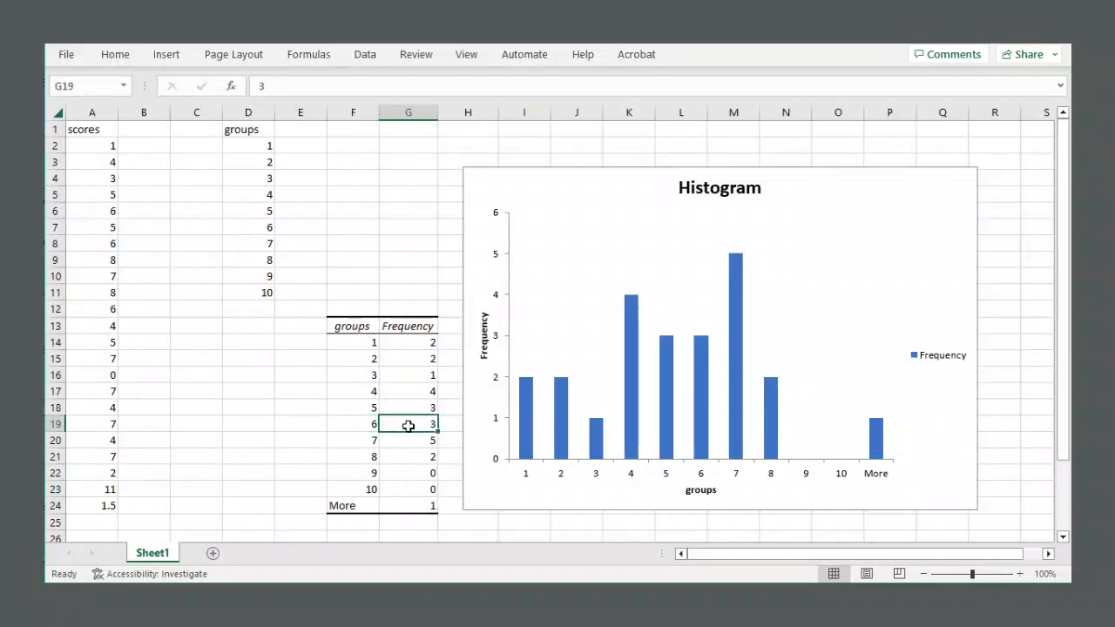
click(351, 438)
click(398, 439)
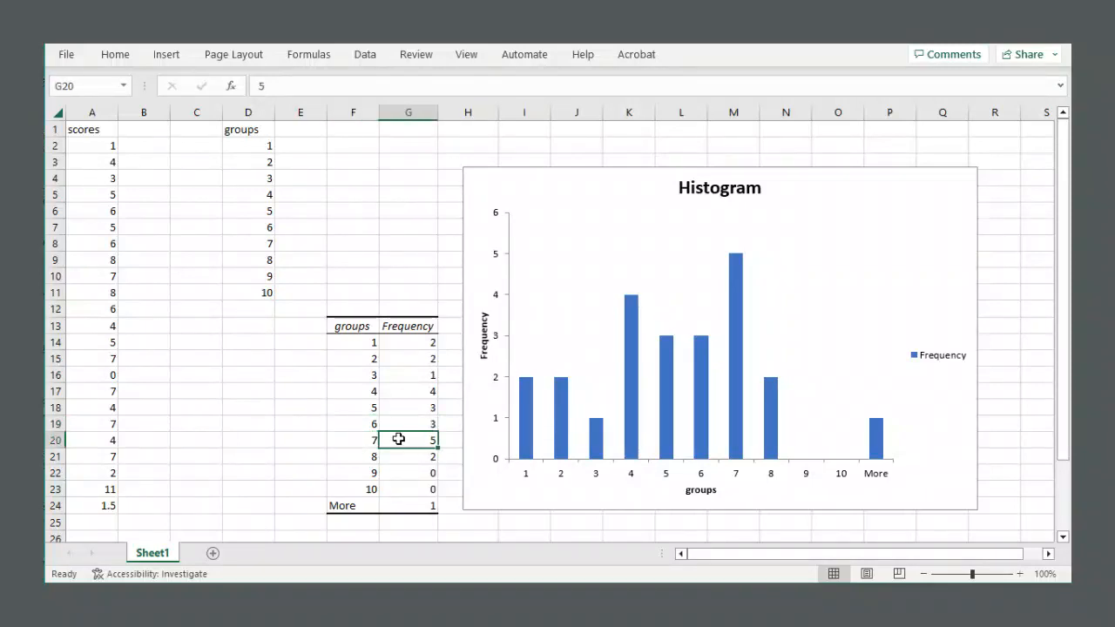
drag(368, 454, 406, 453)
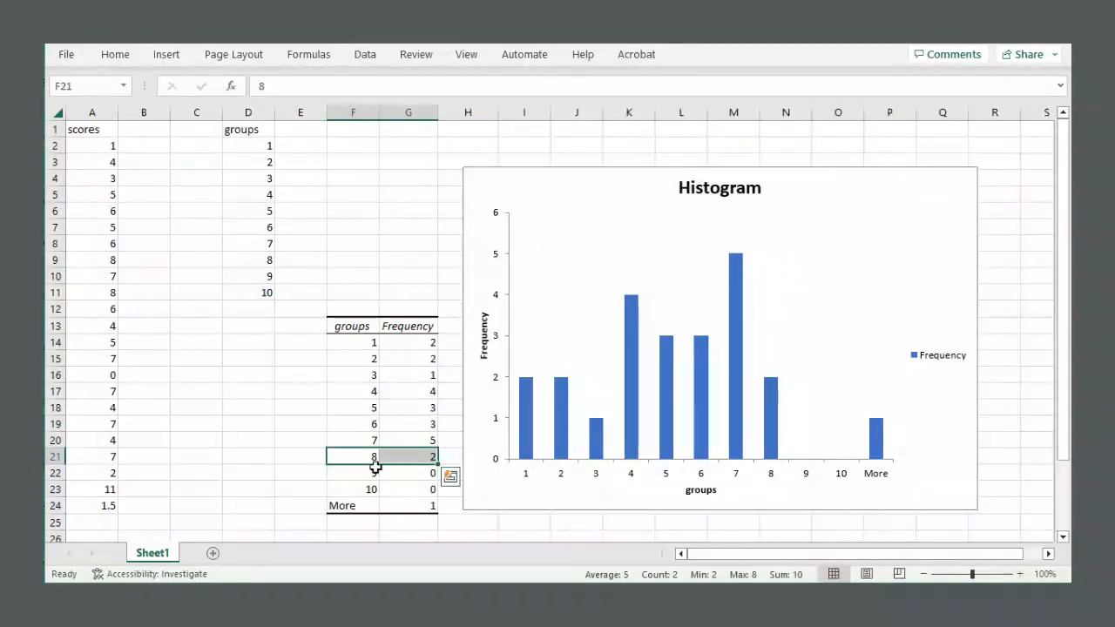
Examine the More bin and its count against the bin 10 limit and the score of 11.
click(357, 506)
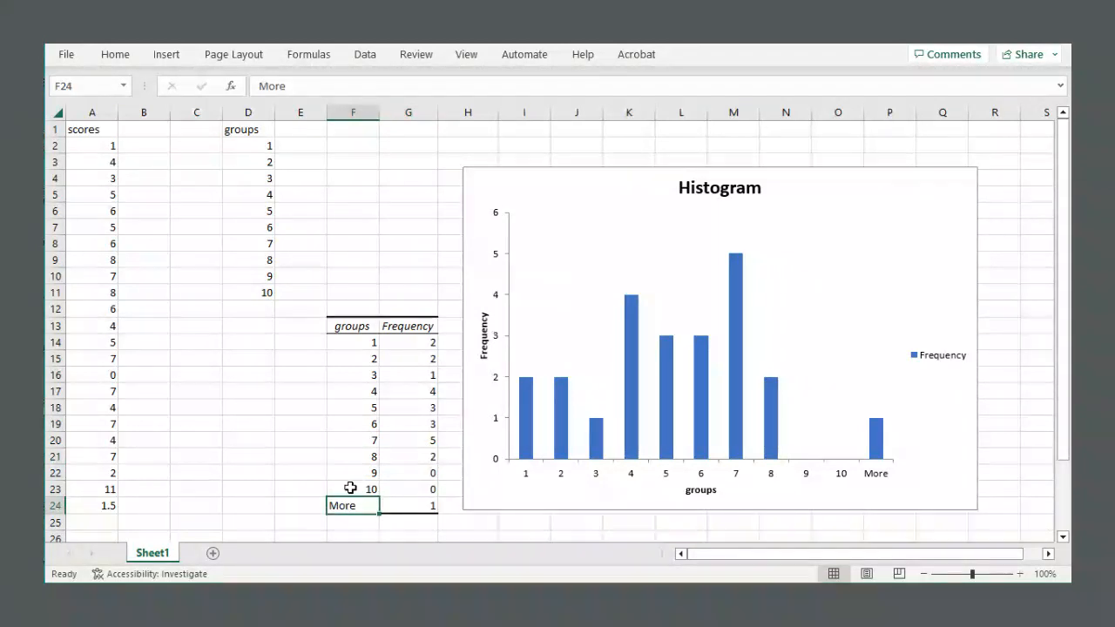
click(352, 488)
click(247, 289)
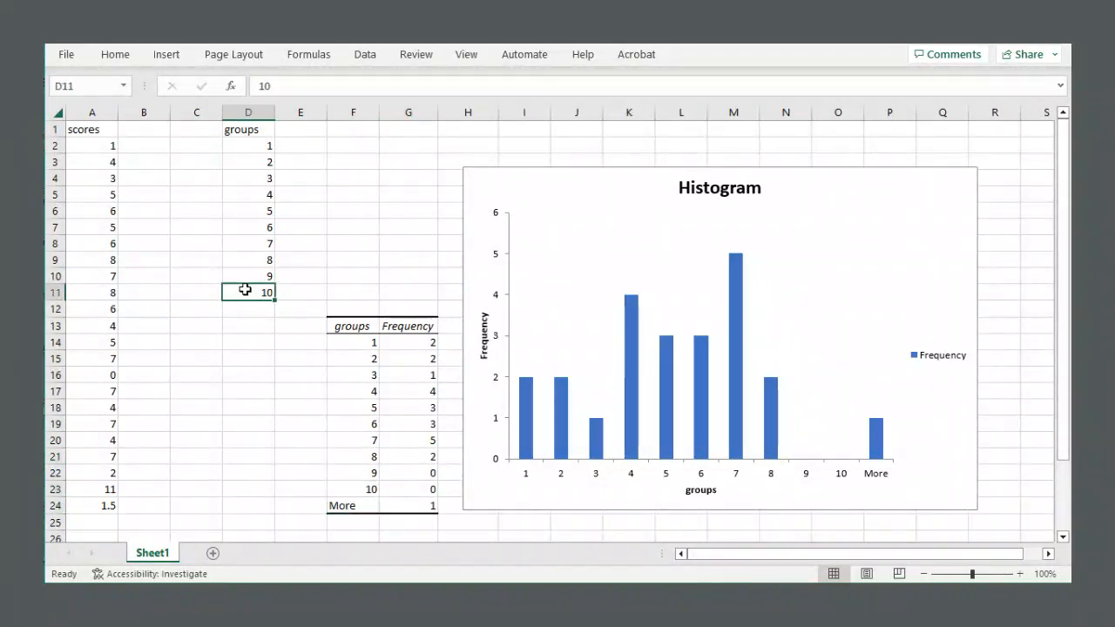
click(358, 507)
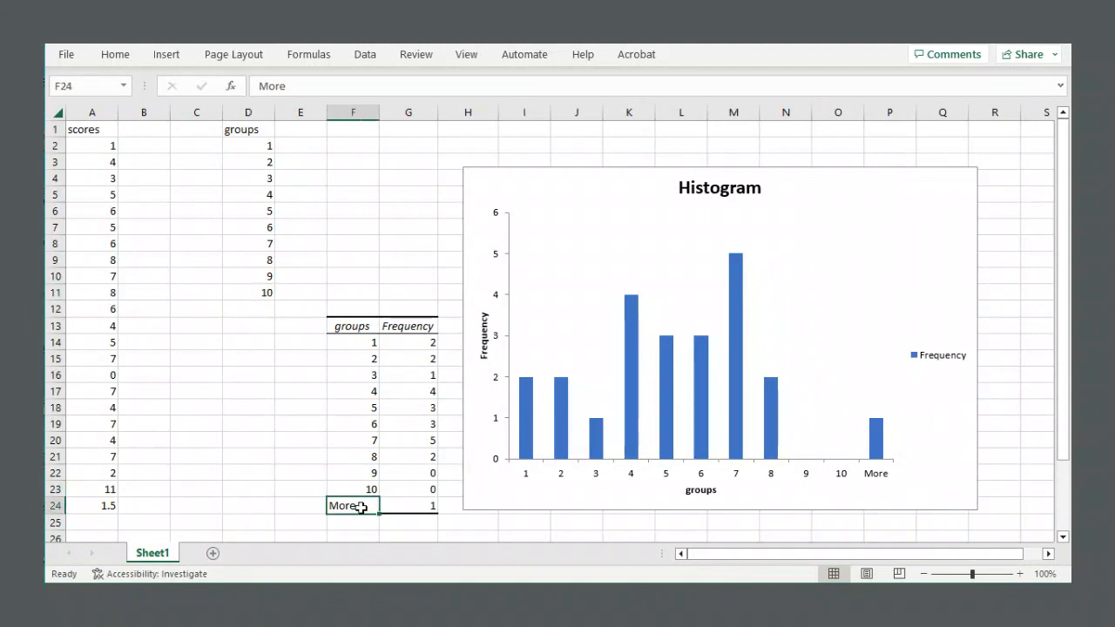
click(412, 504)
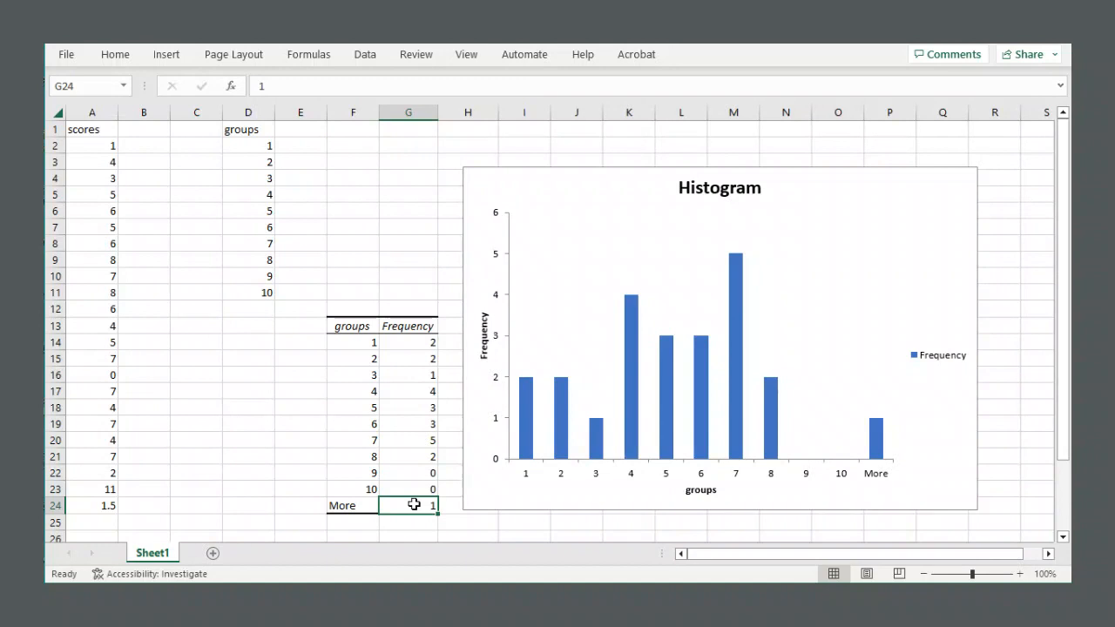
click(74, 487)
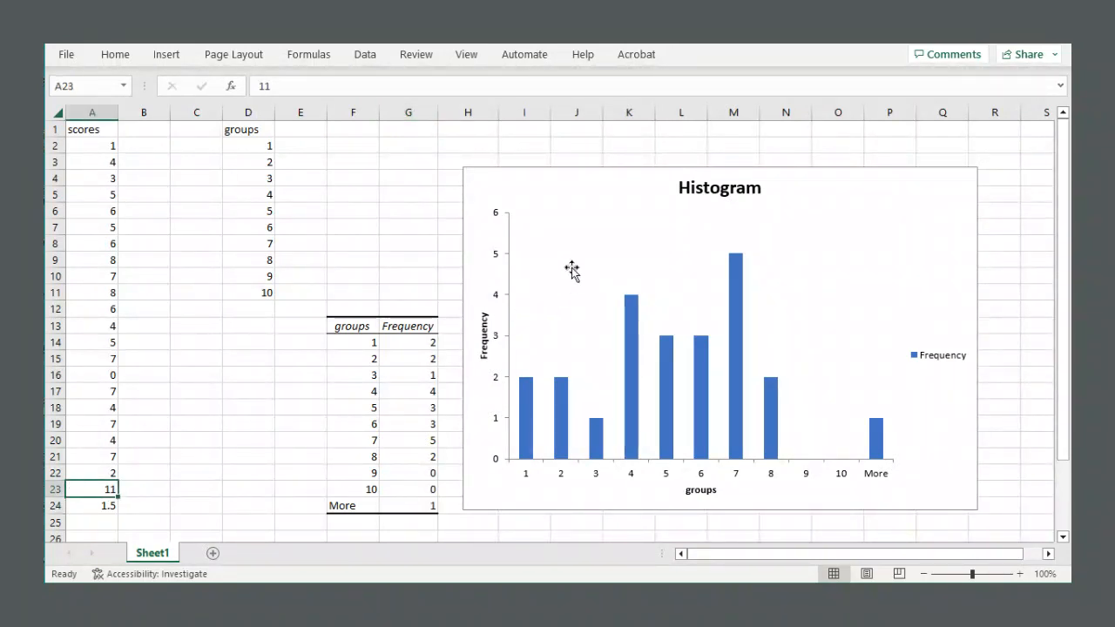
Select the histogram chart and inspect its More bar.
click(573, 188)
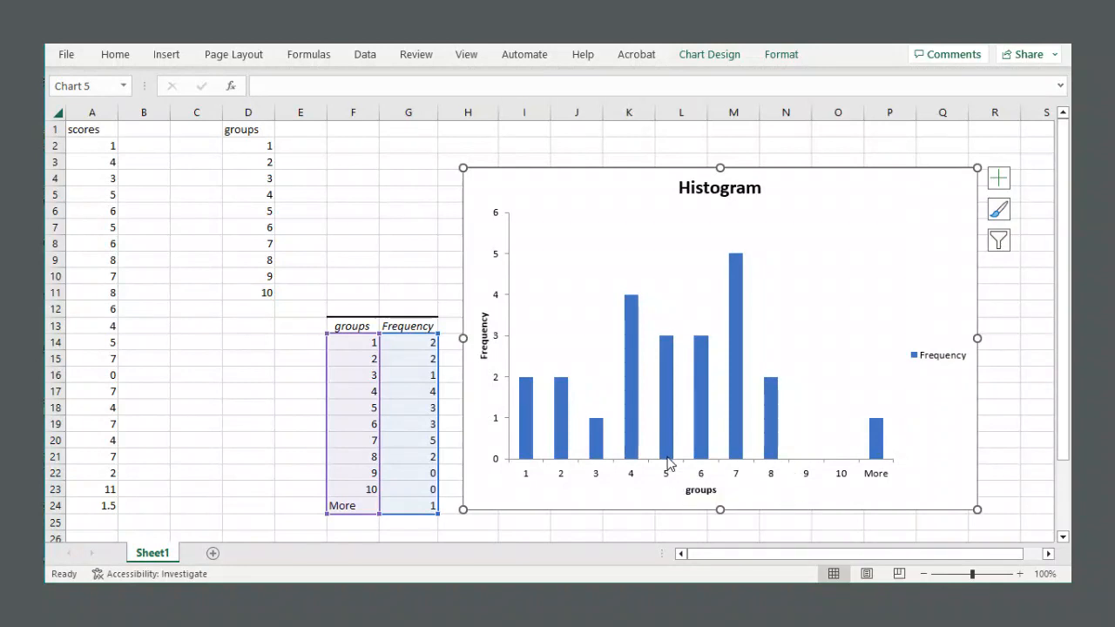
mouse_move(672, 341)
mouse_move(876, 428)
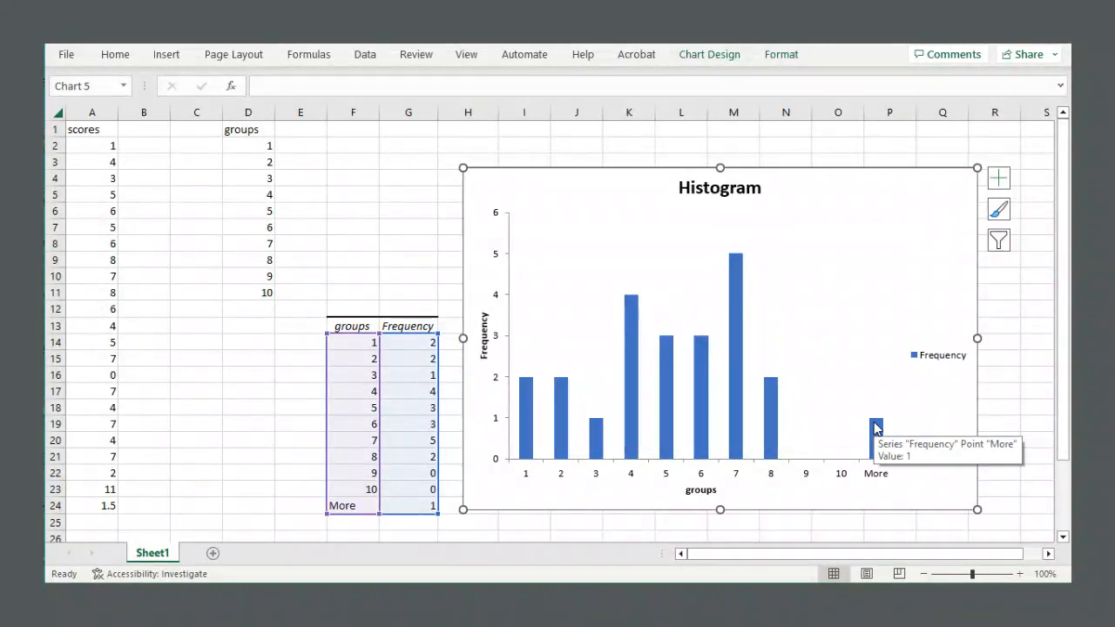
click(301, 212)
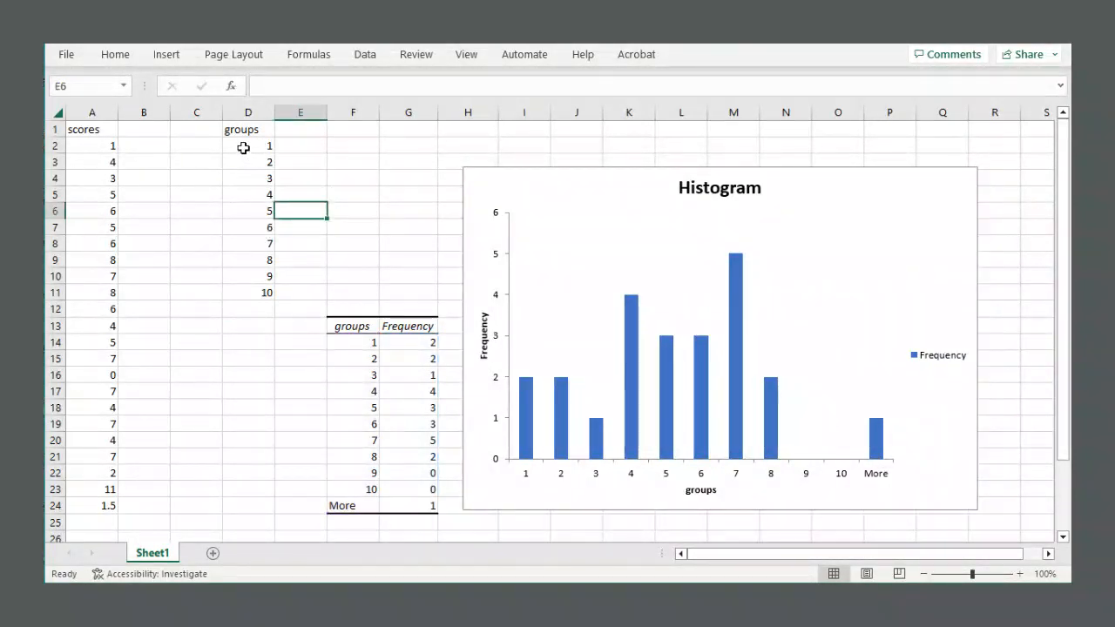
Review the bin values 1 to 10 in the groups column.
drag(238, 131, 252, 289)
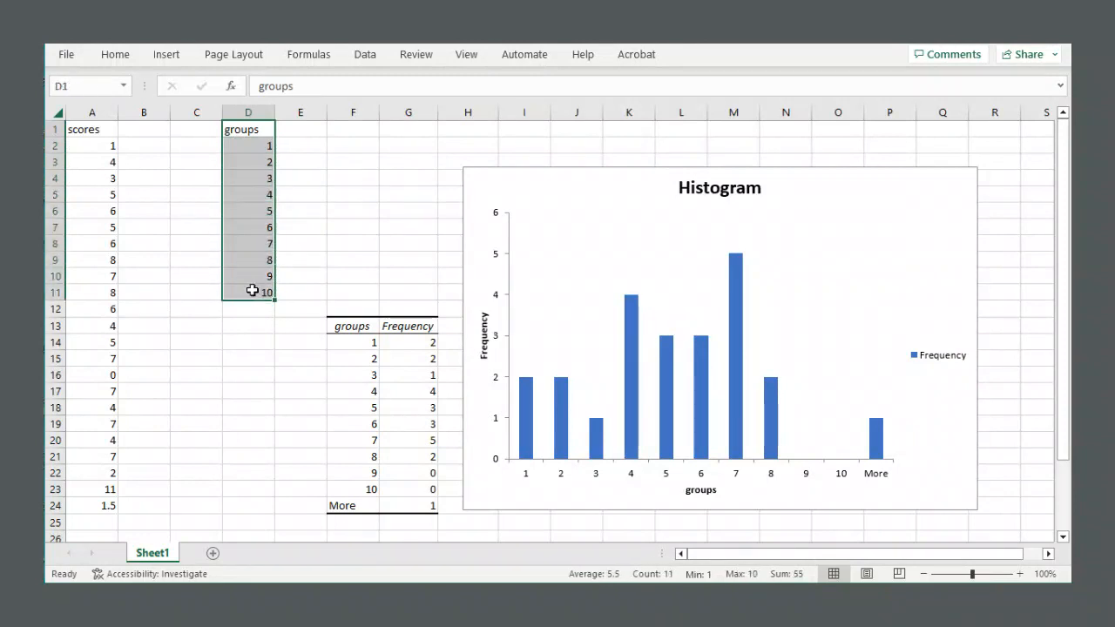
click(303, 228)
click(240, 144)
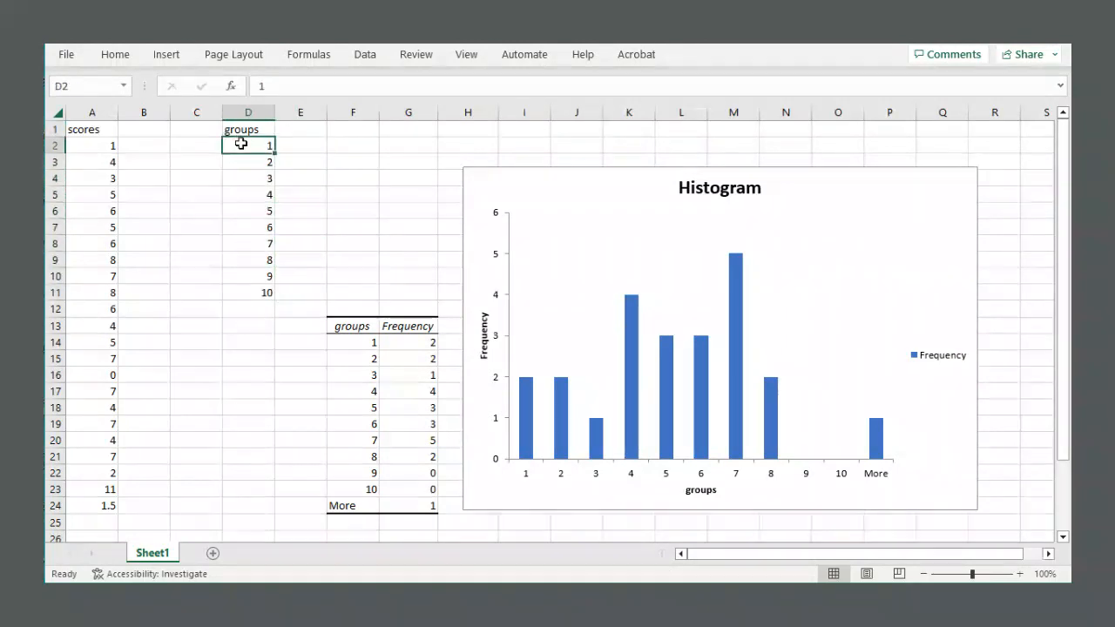
click(242, 162)
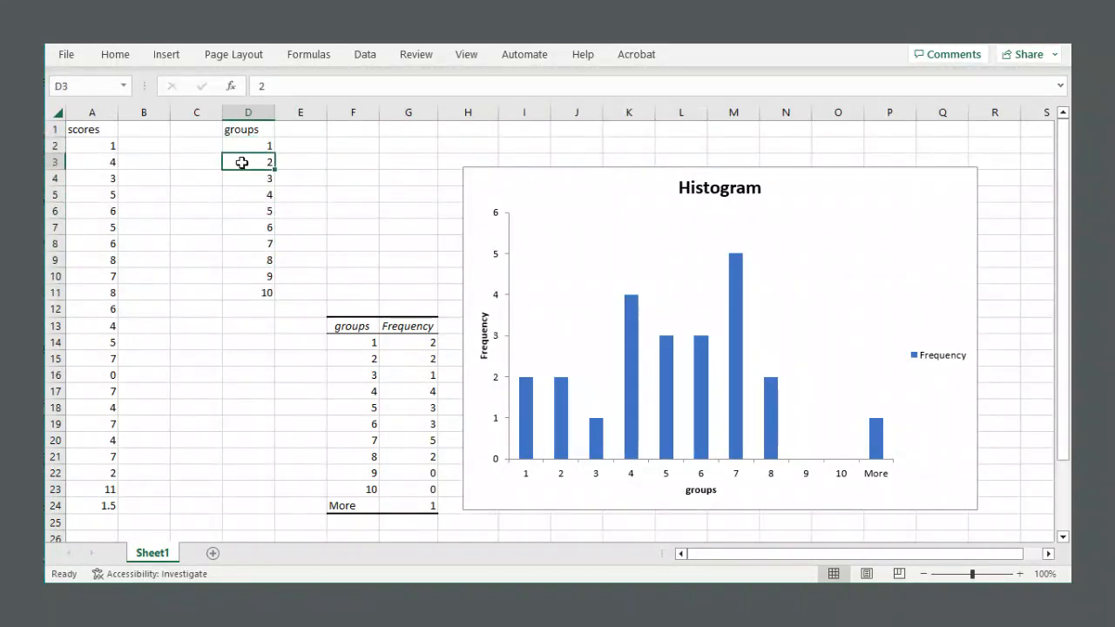
click(246, 178)
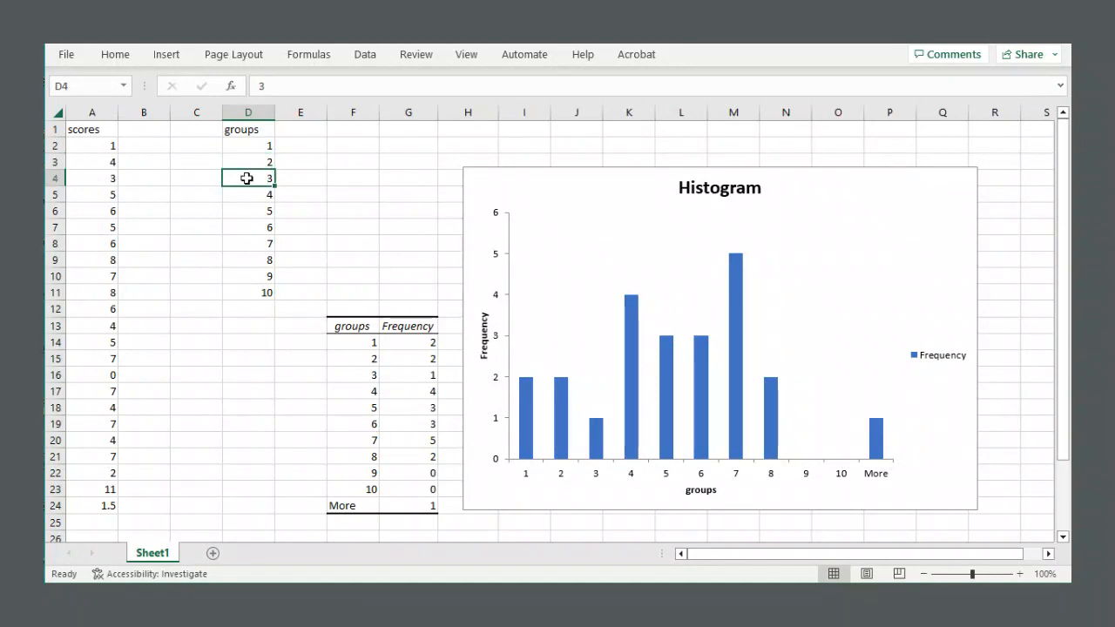
drag(246, 146, 257, 286)
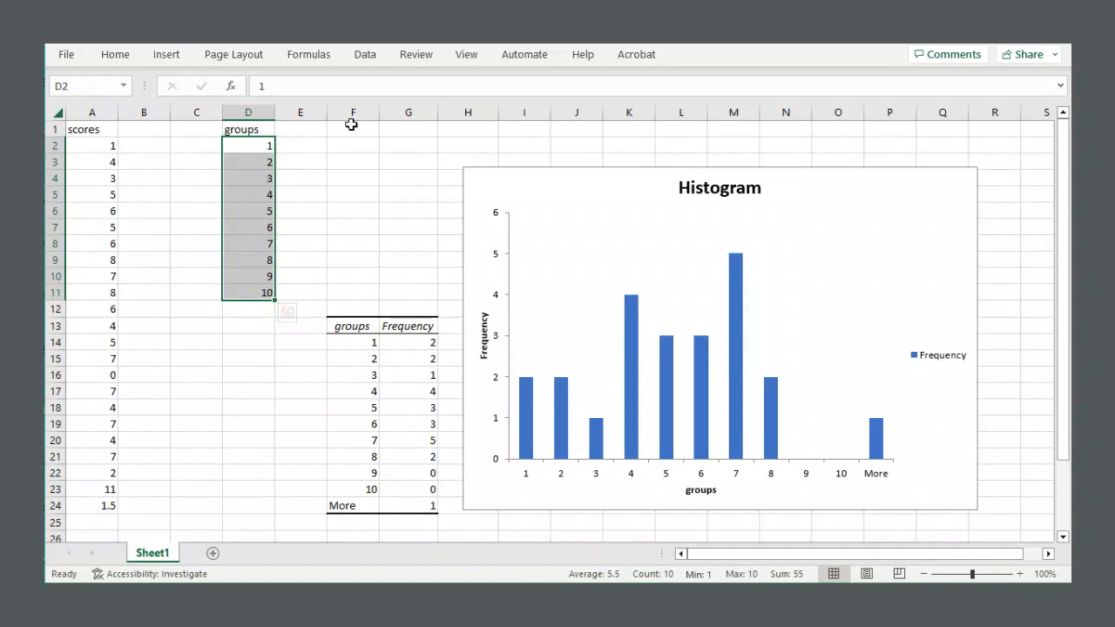
Create a new bin column headed ranges in F1 with the values 2, 4, 6, 8 and 10.
click(350, 125)
text(ranges)
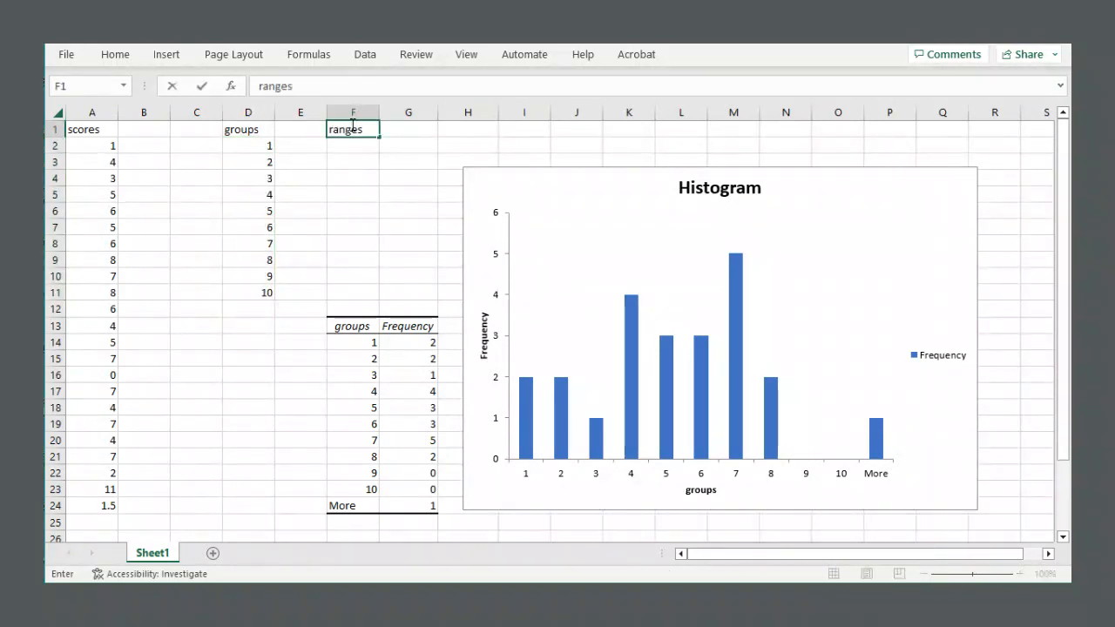
key(Return)
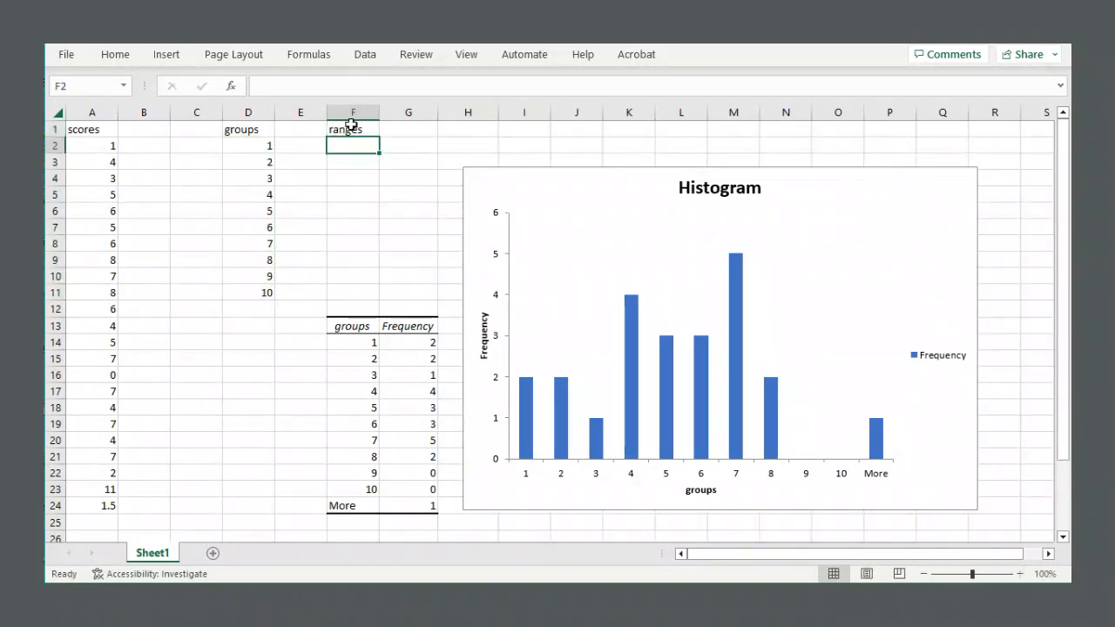
text(2)
key(Return)
text(4)
key(Return)
text(6)
key(Return)
text(8)
key(Return)
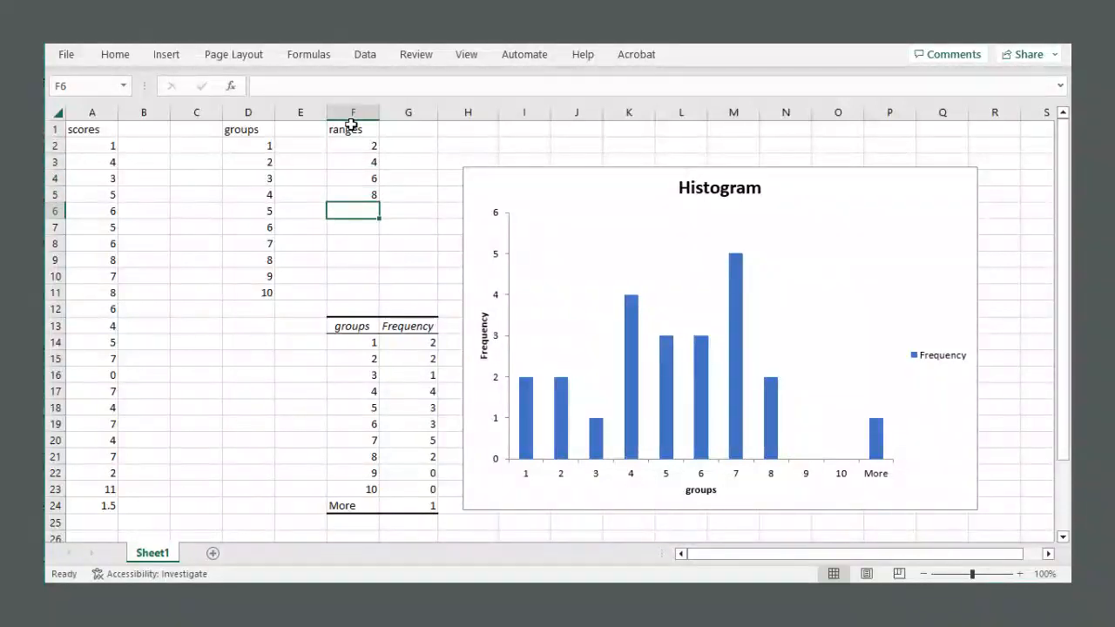
text(10)
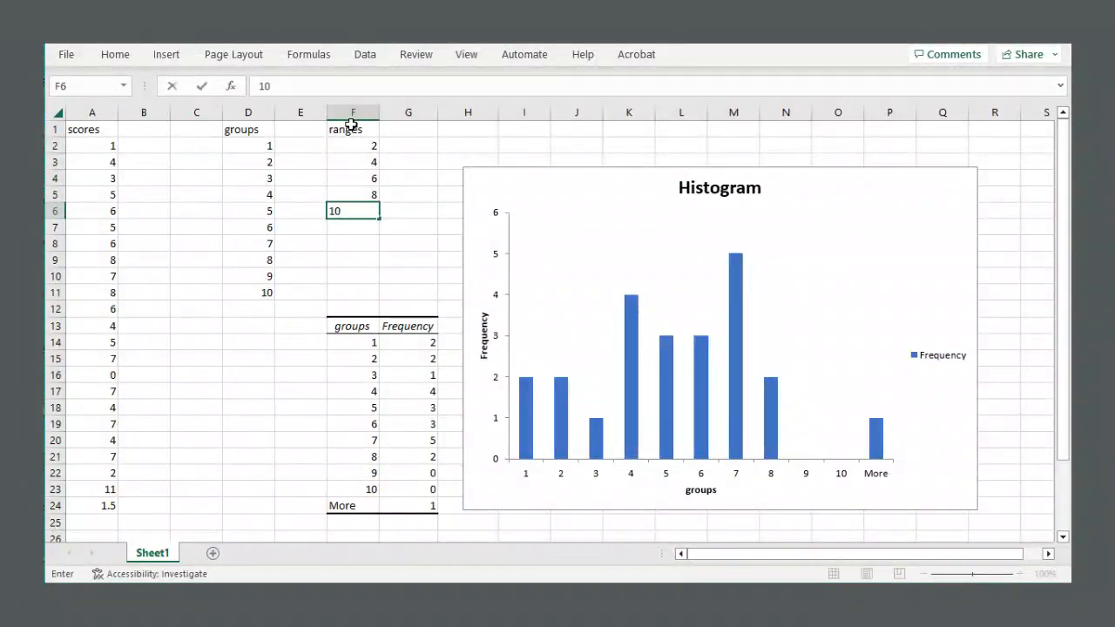
click(443, 132)
Review the new ranges values in column F.
drag(333, 138, 369, 215)
click(413, 153)
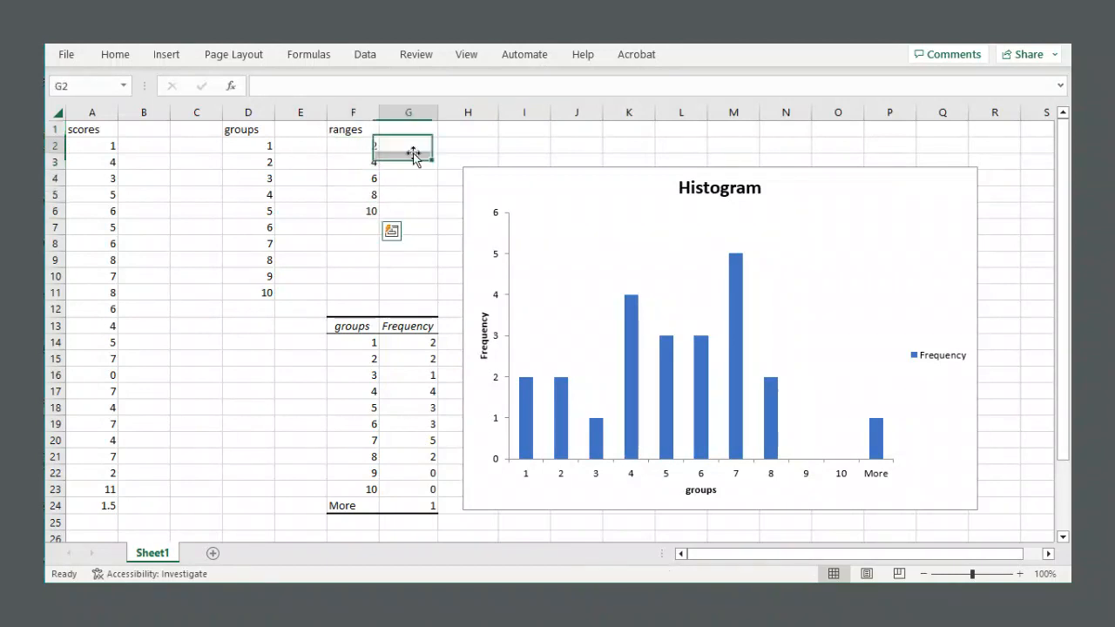
drag(359, 131, 349, 210)
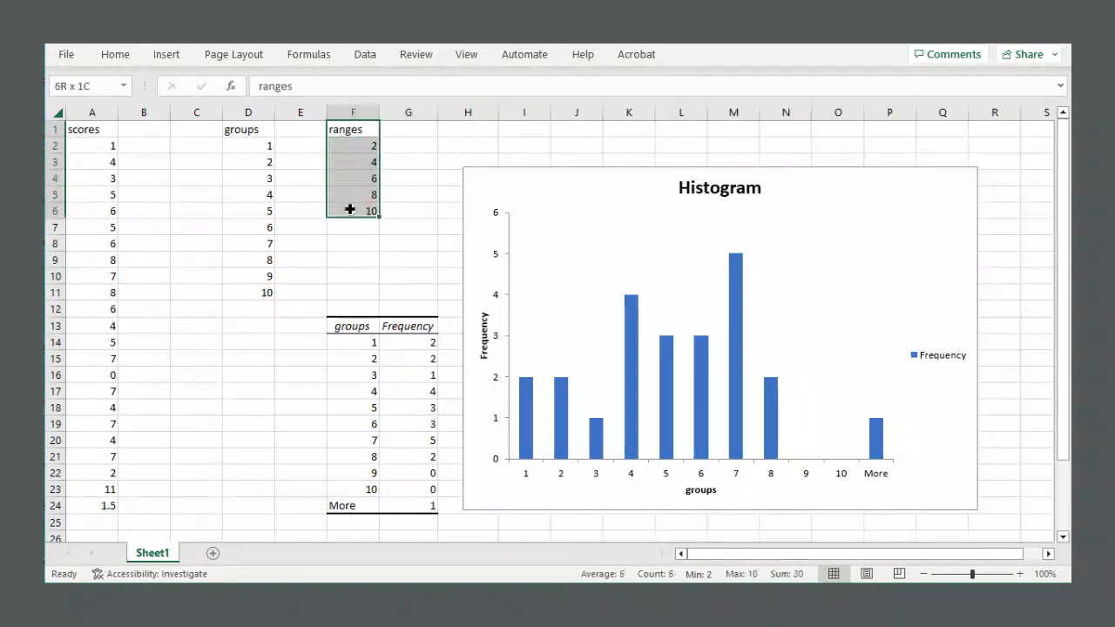
click(391, 163)
click(345, 141)
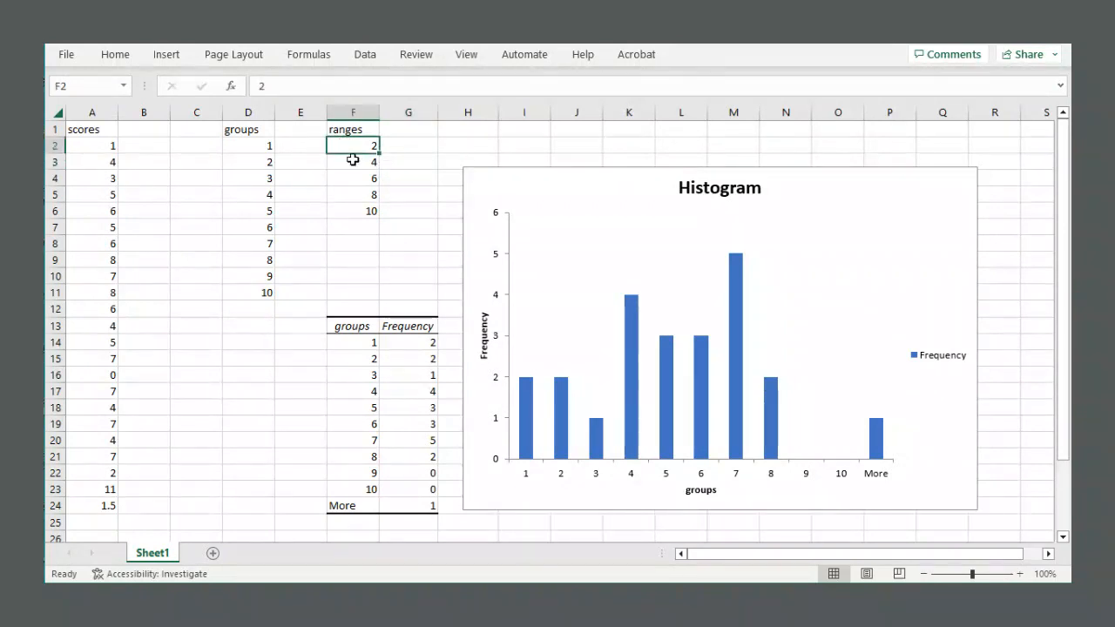
click(352, 159)
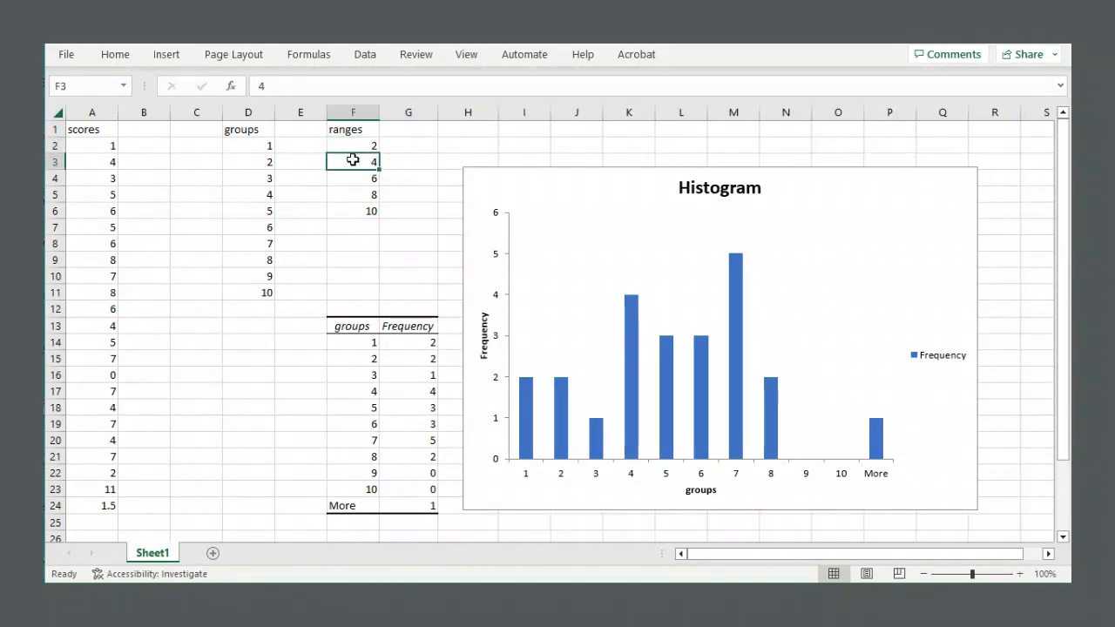
click(358, 180)
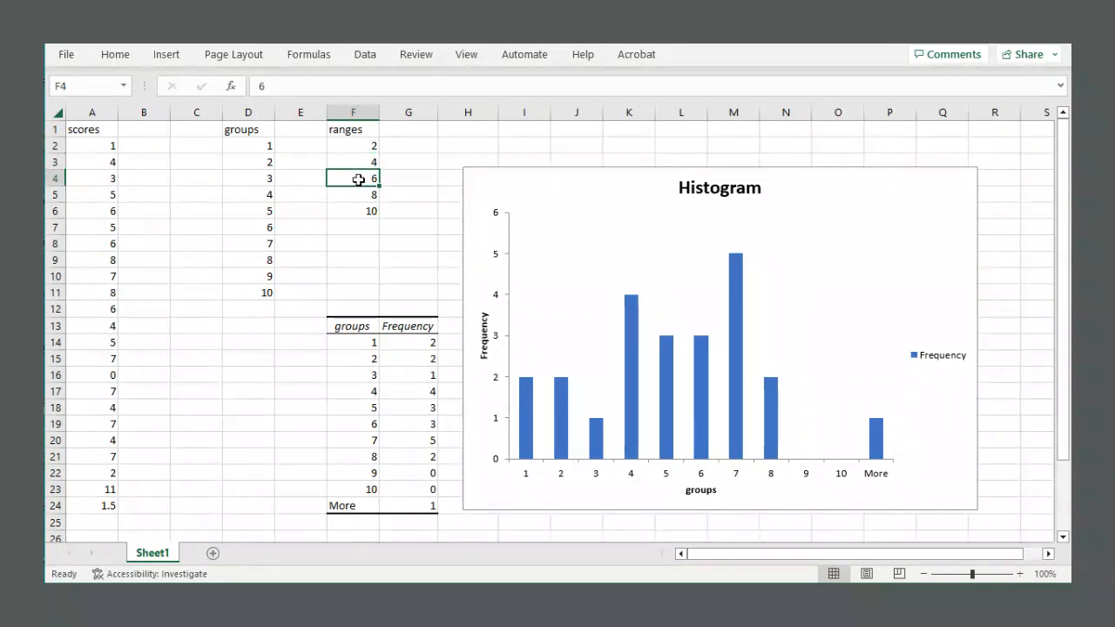
click(359, 190)
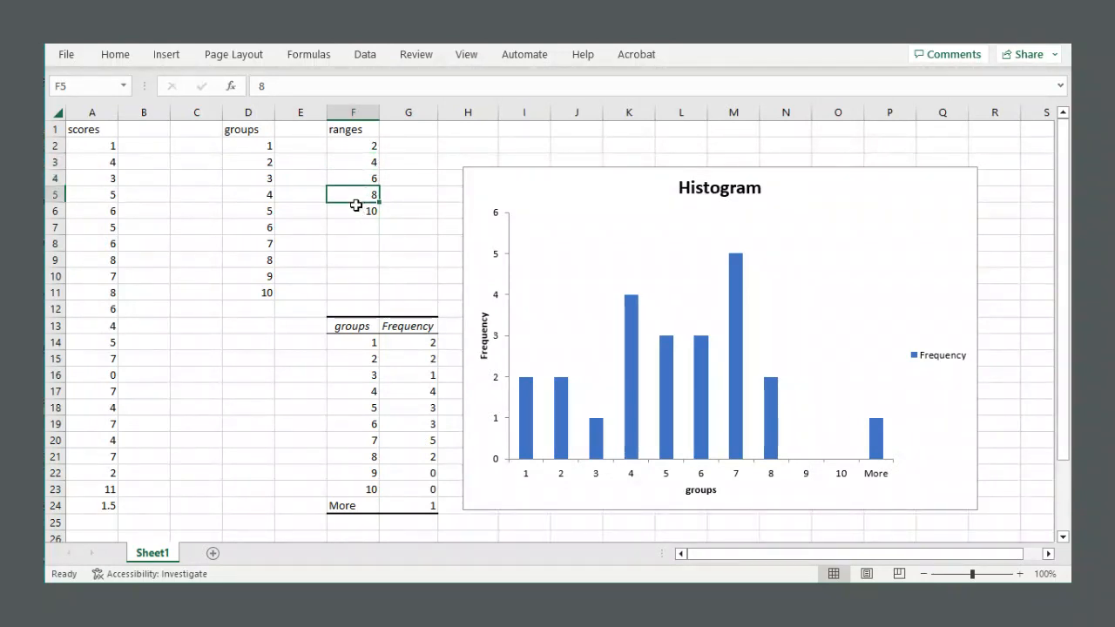
click(359, 209)
click(402, 177)
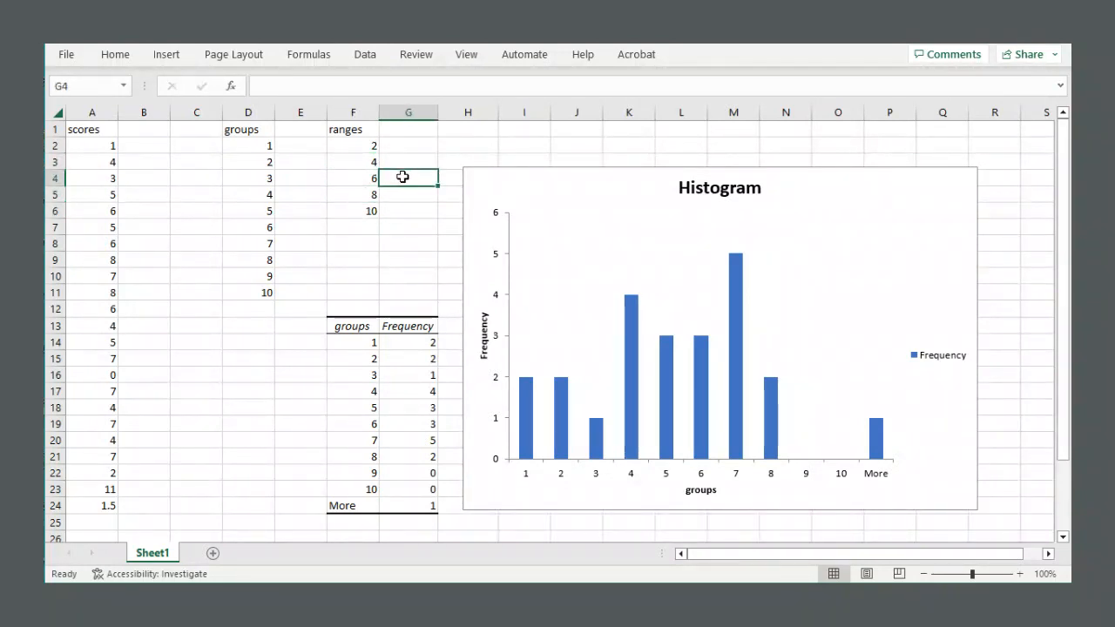
Open the Data Analysis Histogram tool and set its input range to the scores A2:A24.
click(366, 56)
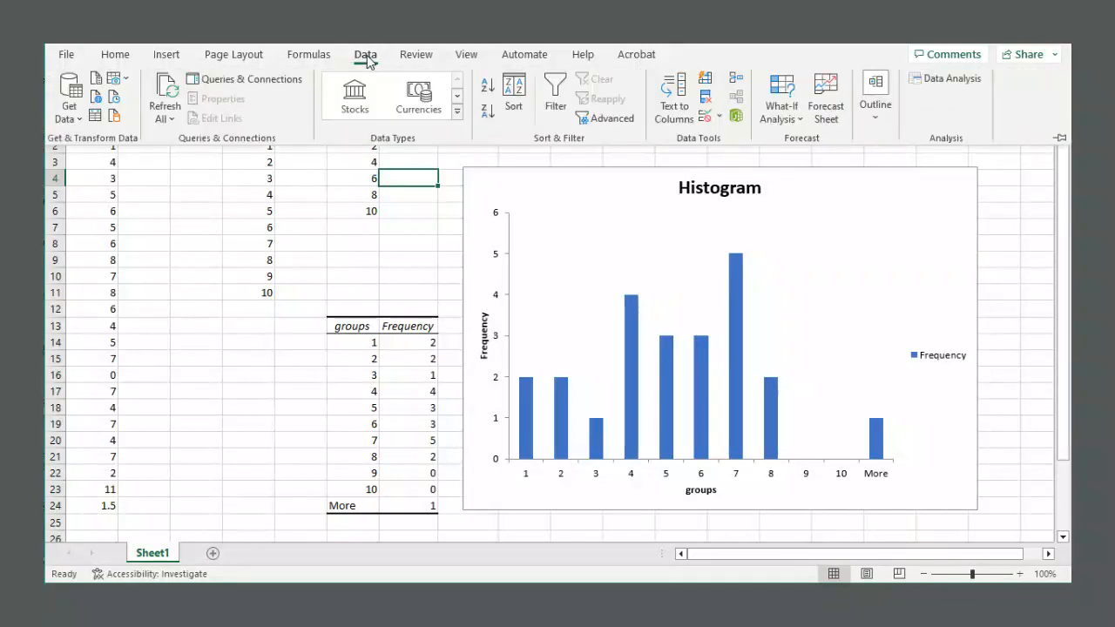
click(942, 81)
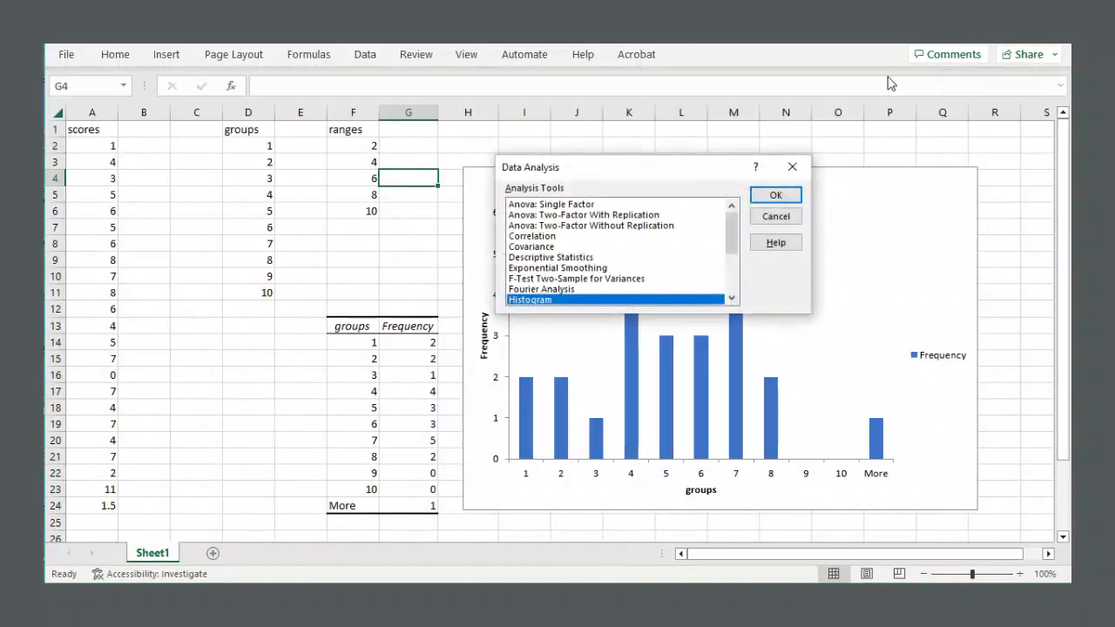
click(775, 195)
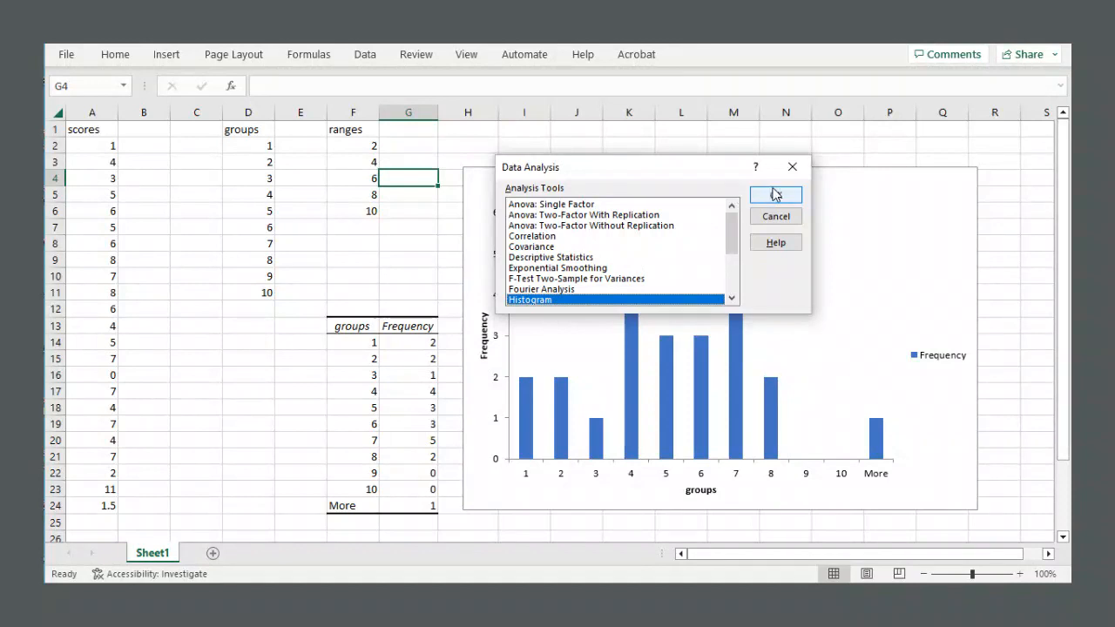
click(716, 163)
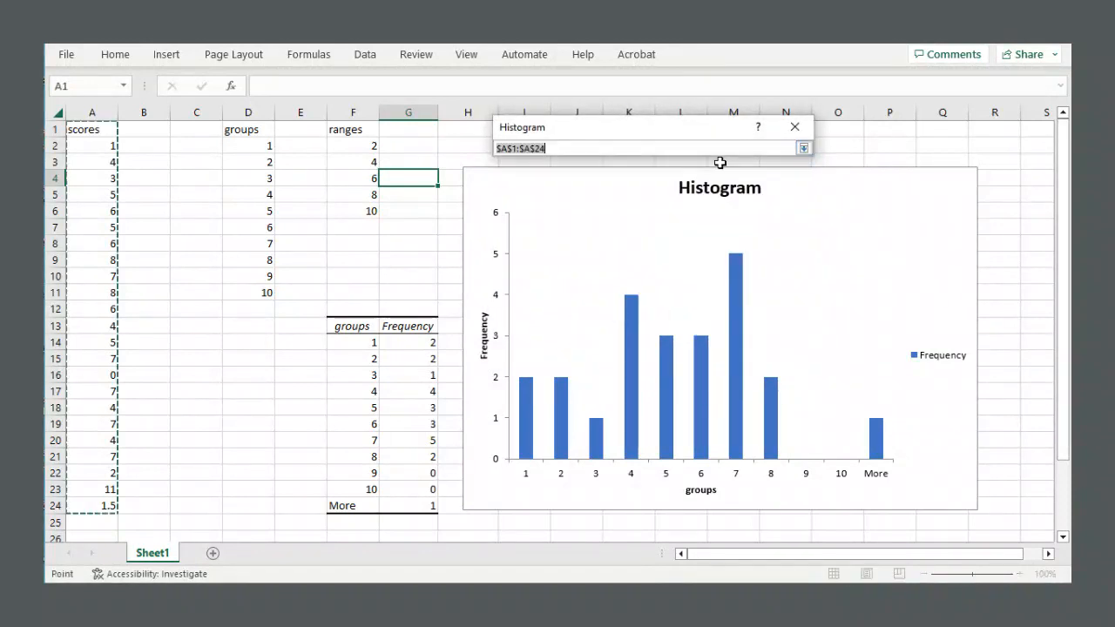
drag(92, 144, 101, 504)
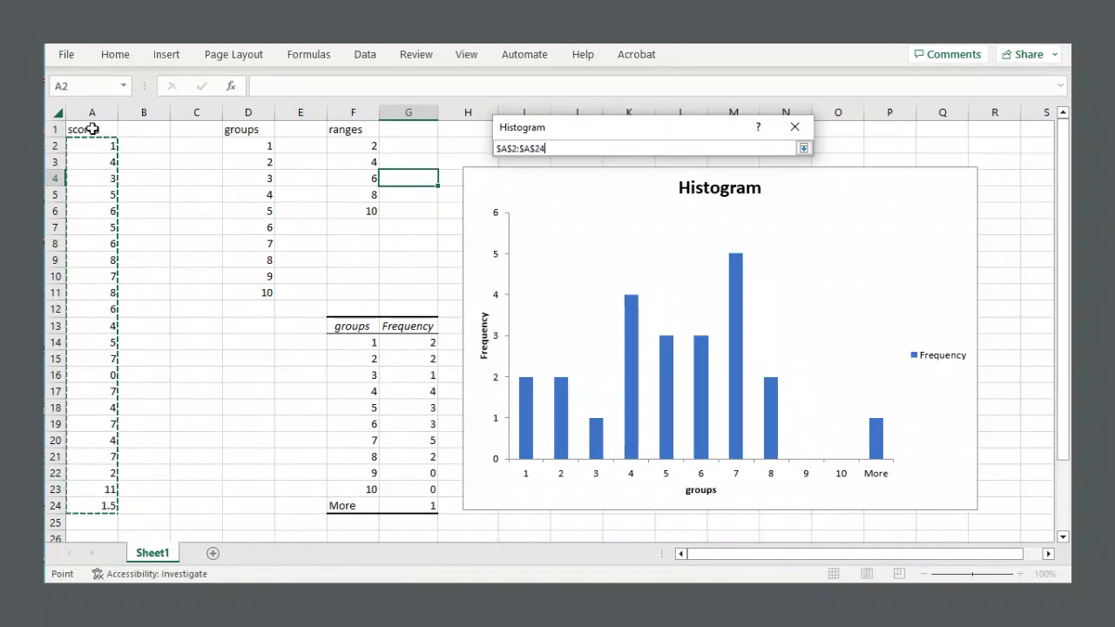
click(802, 148)
Set the histogram's bin range to the ranges values F2:F6 and turn off the Labels option.
click(715, 183)
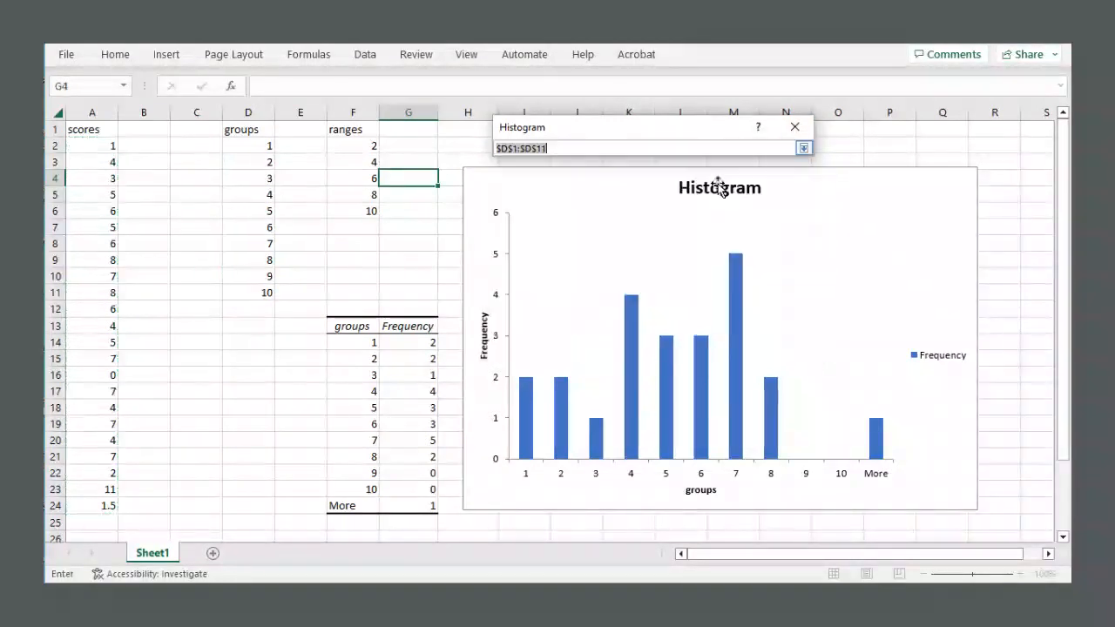
click(335, 143)
drag(335, 143, 348, 204)
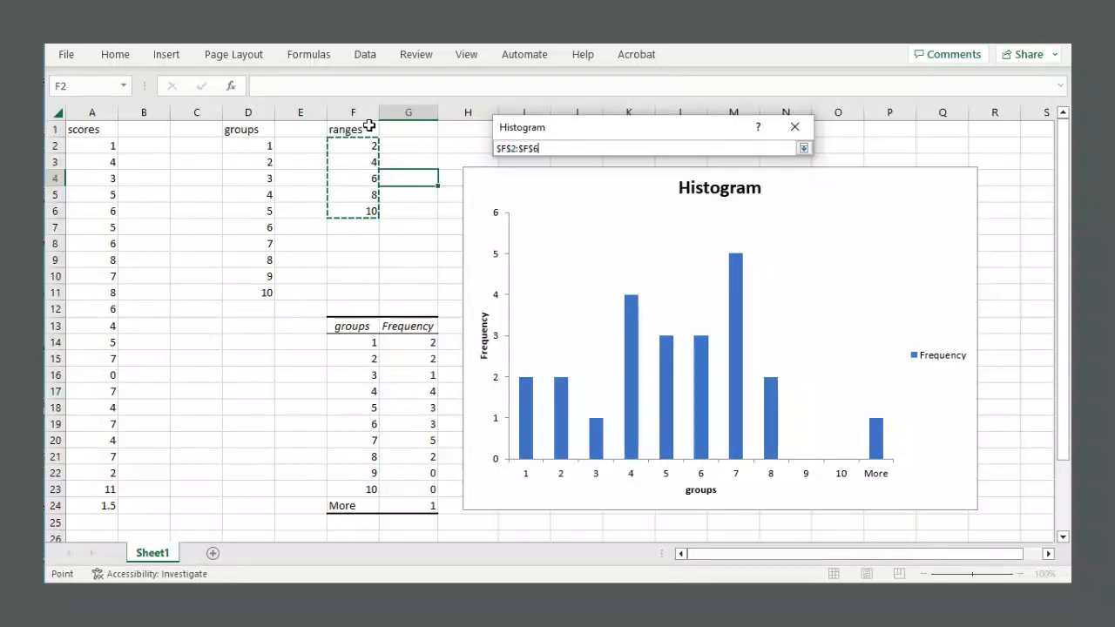
click(804, 148)
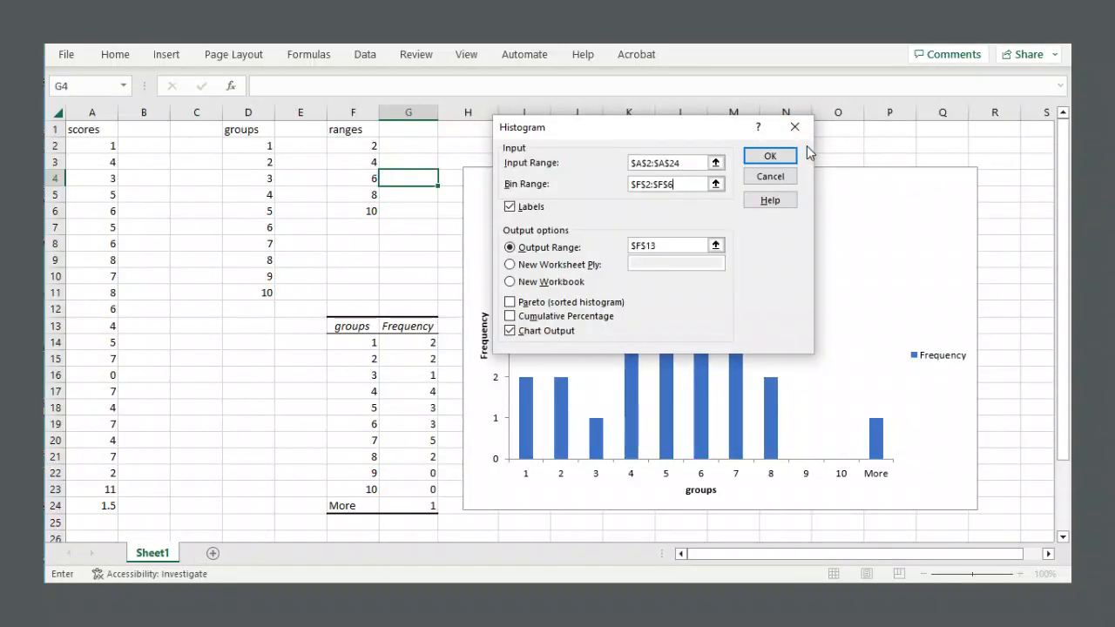
click(522, 207)
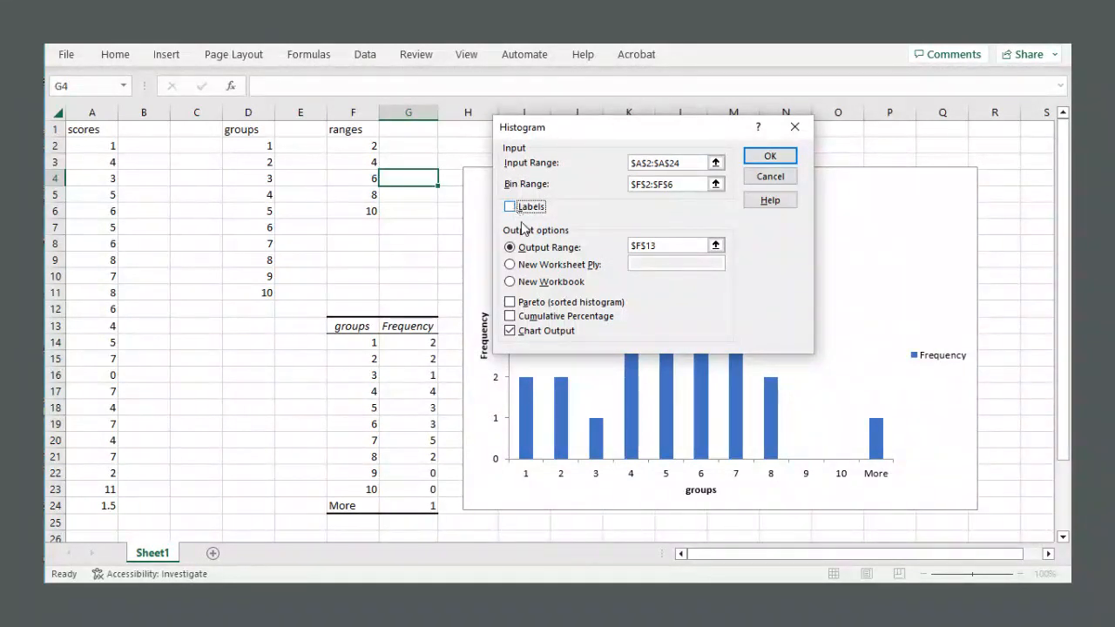
Set the output range to F29 with Chart Output enabled and run the histogram.
click(715, 245)
scroll(372, 289, down, 5)
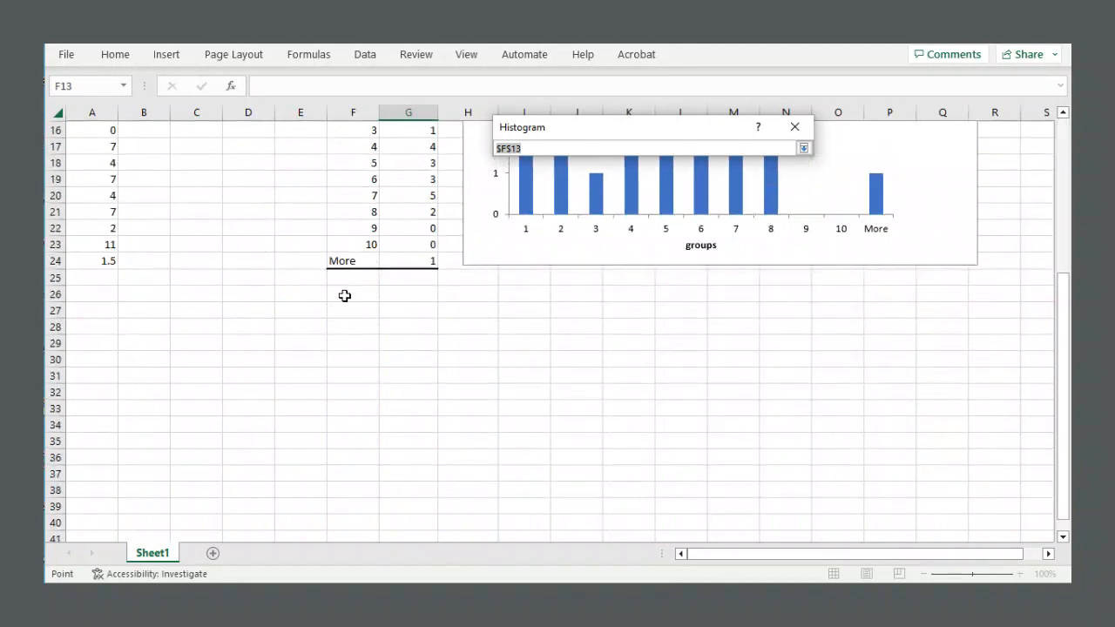
click(352, 343)
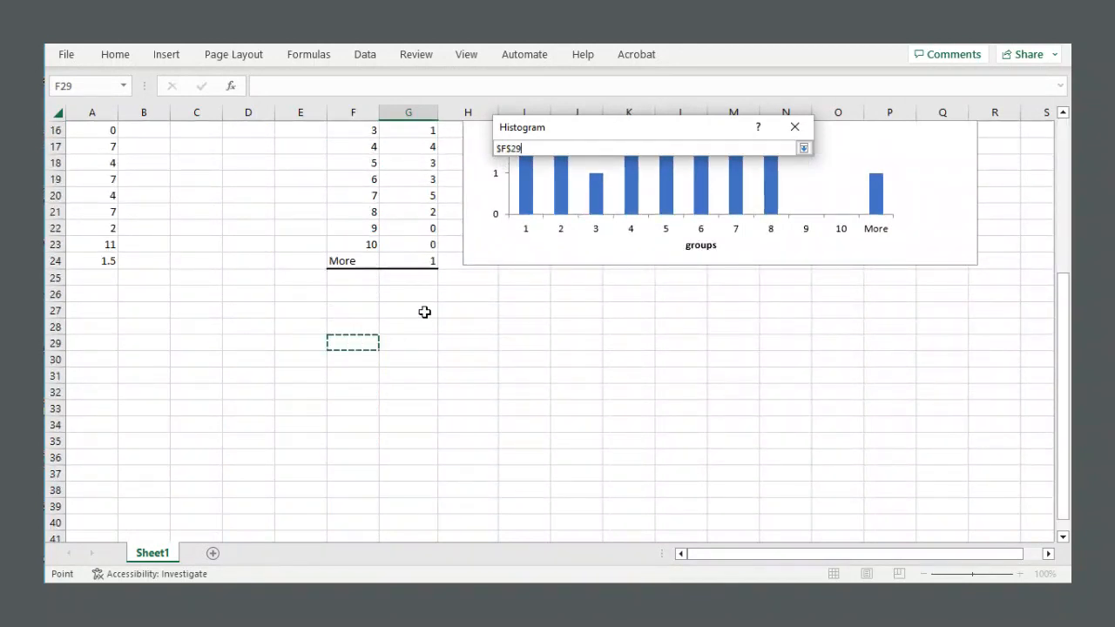
scroll(424, 312, up, 5)
click(802, 148)
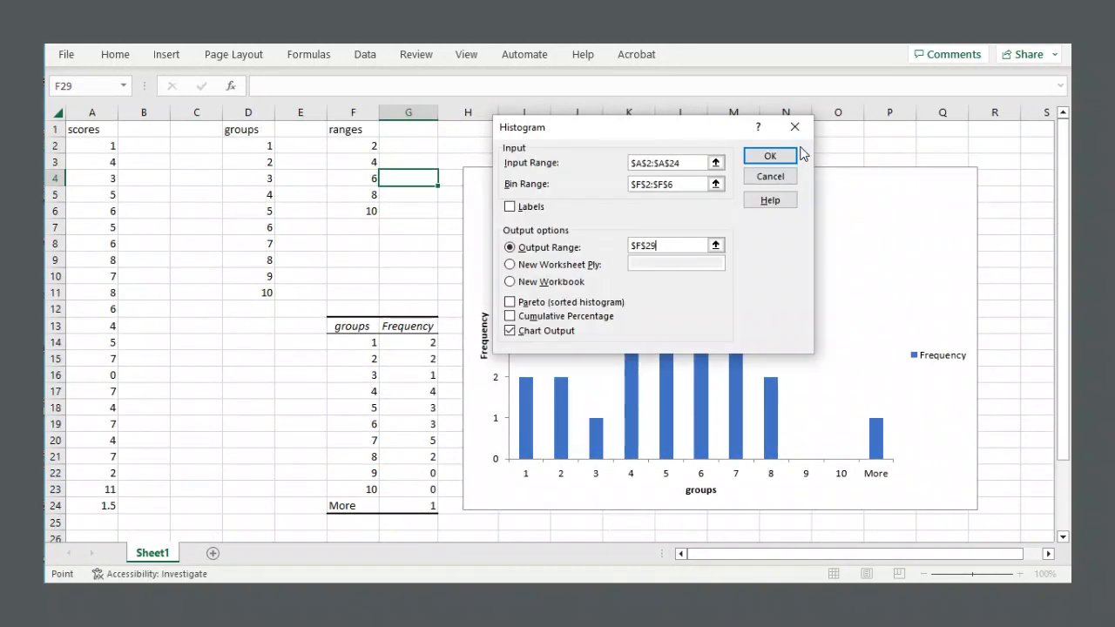
click(510, 331)
click(769, 159)
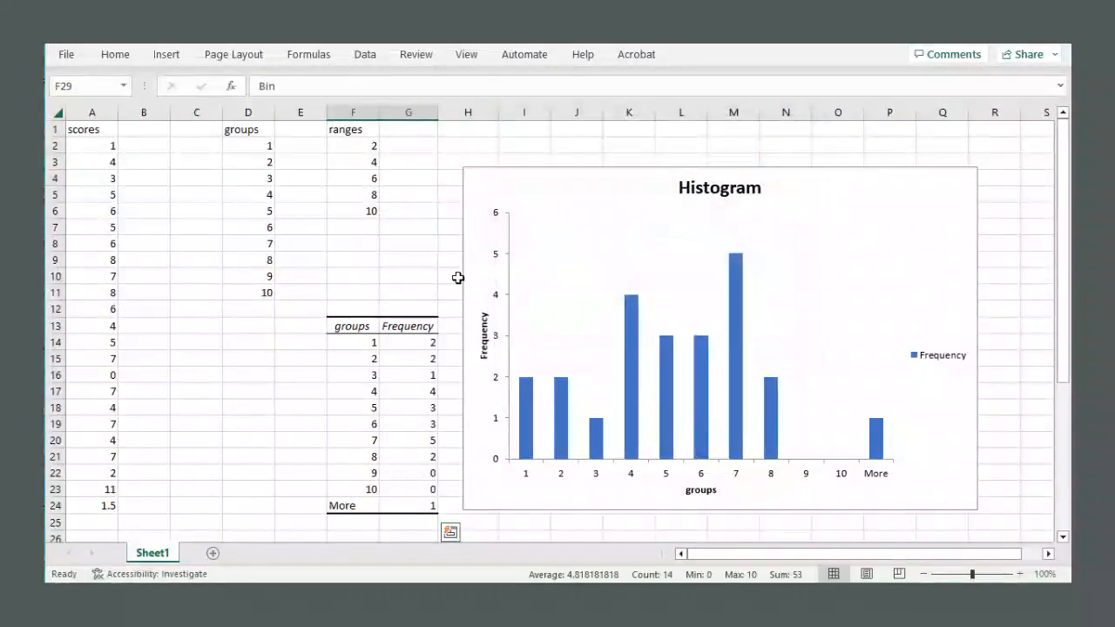
Move the new histogram chart beside its frequency table at F29 and enlarge it.
scroll(444, 284, down, 1)
click(476, 244)
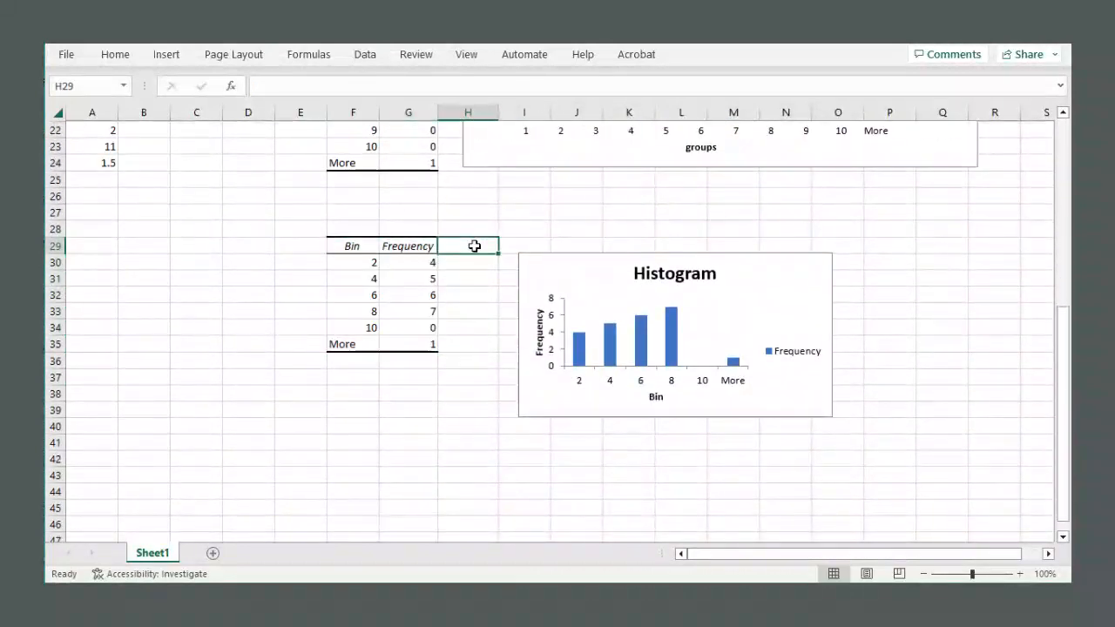
drag(540, 266, 488, 218)
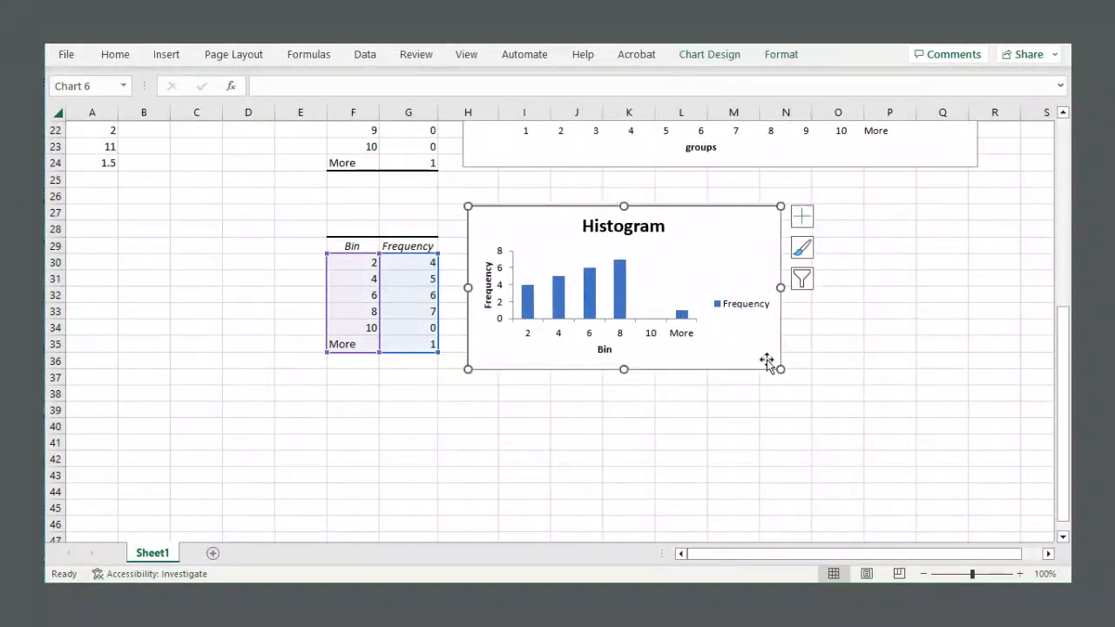
drag(775, 362, 861, 436)
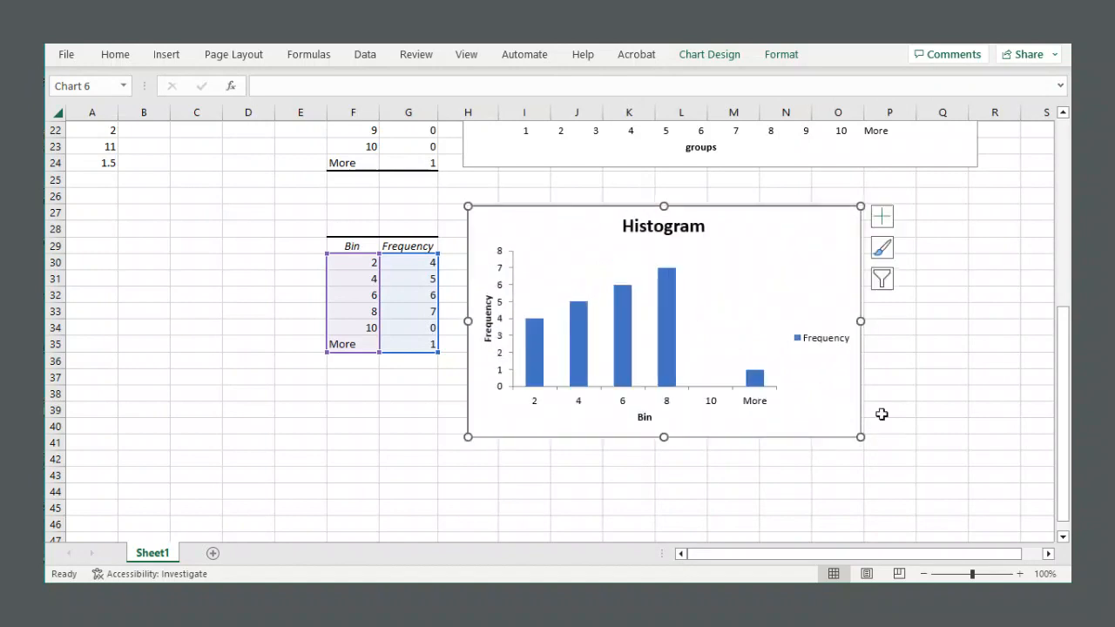
click(946, 319)
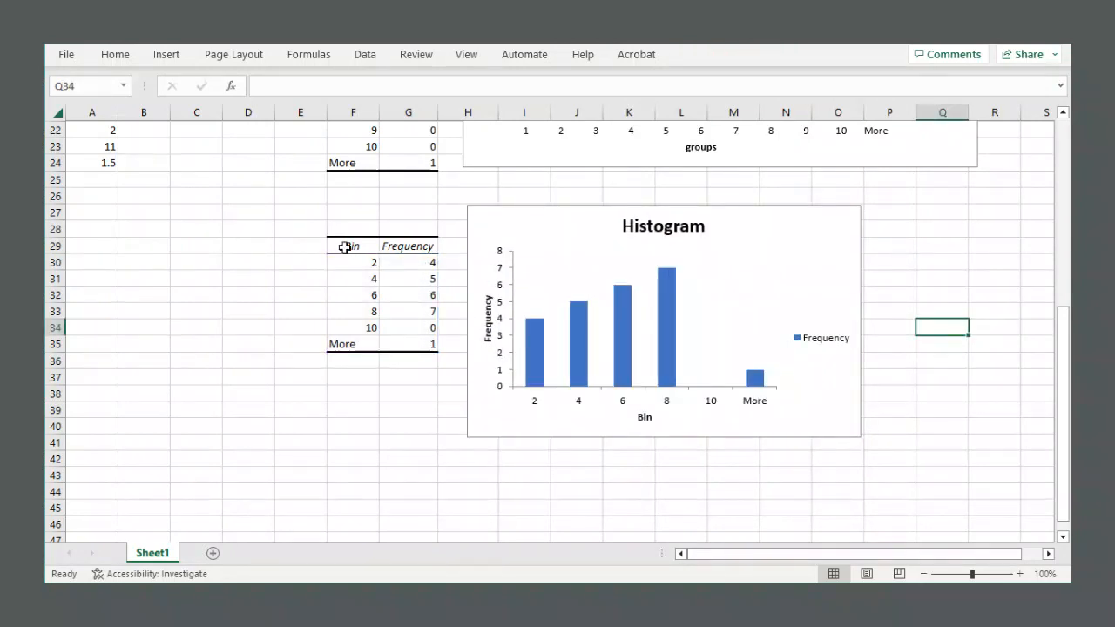
Review the bin and frequency values in the new table at F29:G35.
drag(345, 247, 346, 326)
click(352, 278)
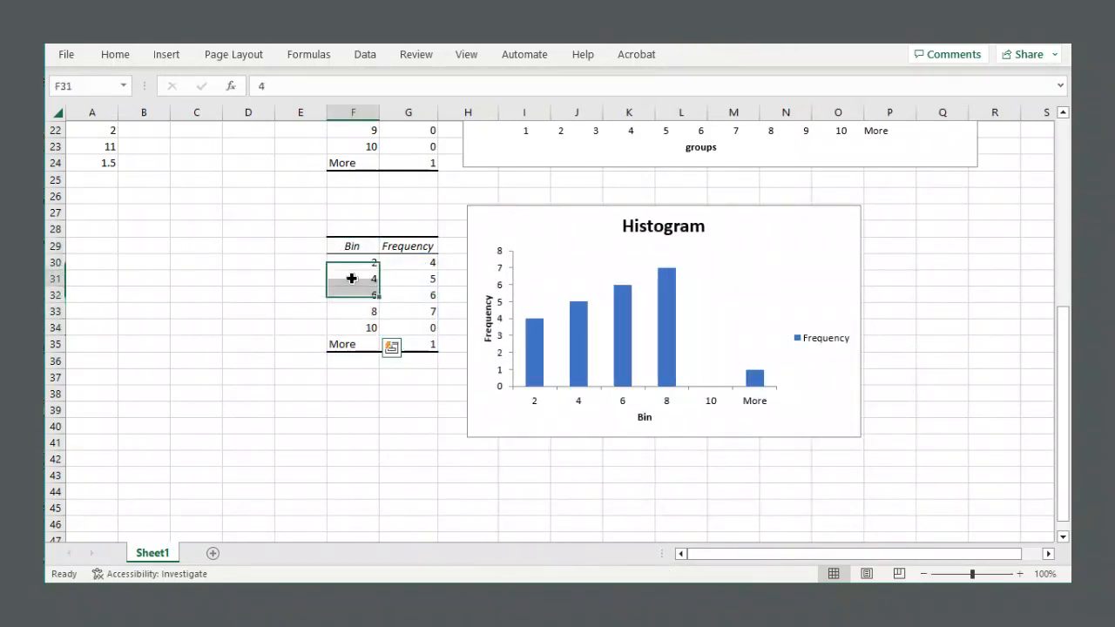
mouse_move(352, 265)
mouse_down()
mouse_move(352, 331)
mouse_move(359, 280)
mouse_up()
click(358, 260)
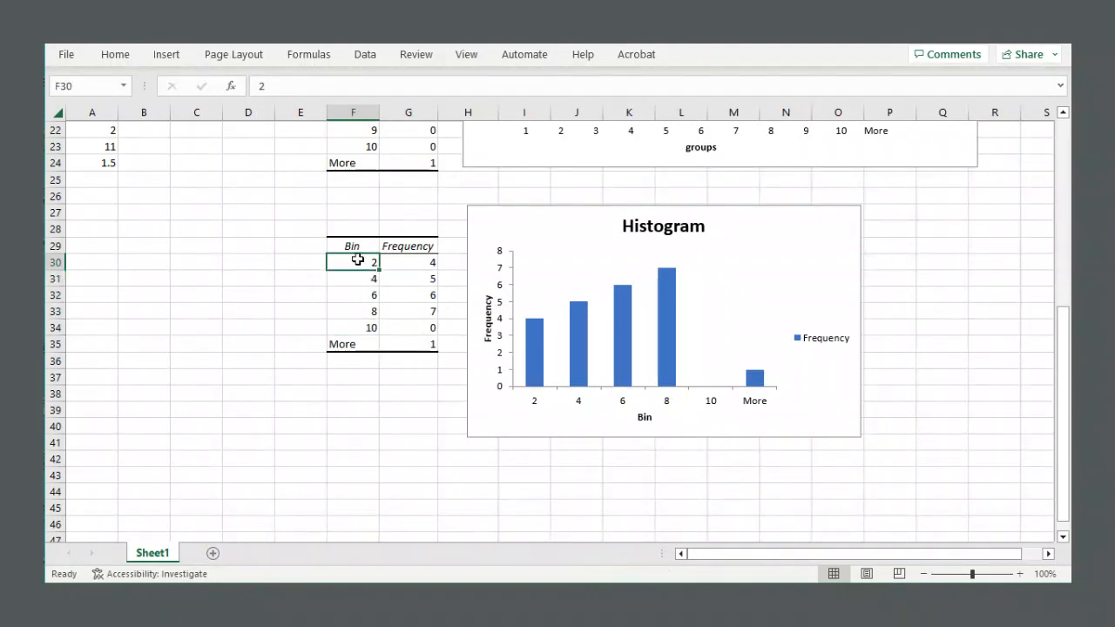
click(411, 260)
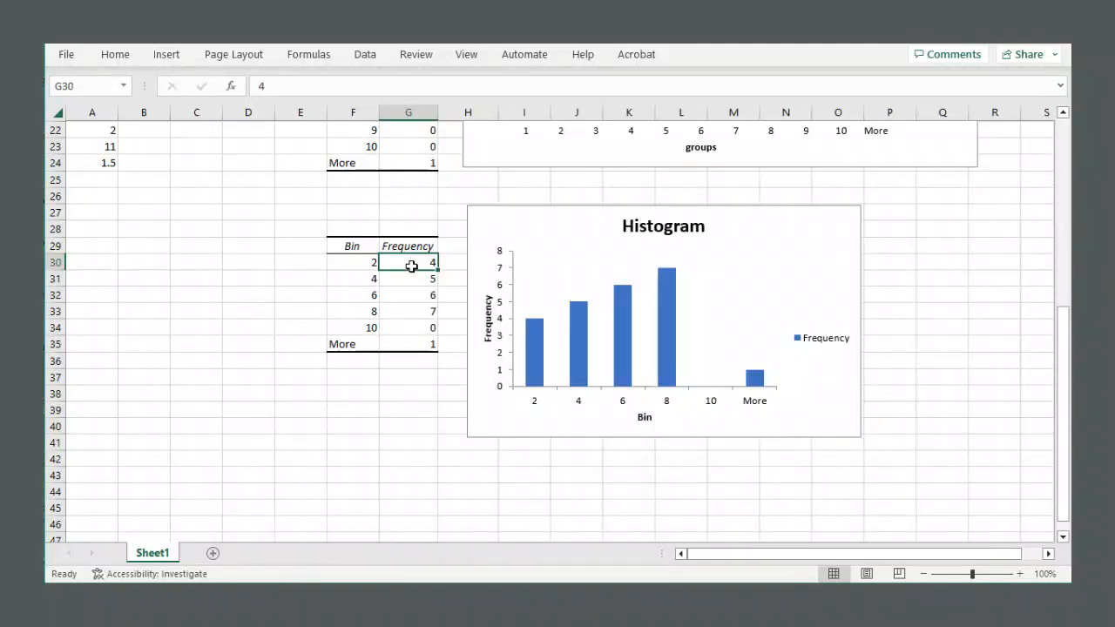
drag(368, 280, 418, 278)
click(414, 279)
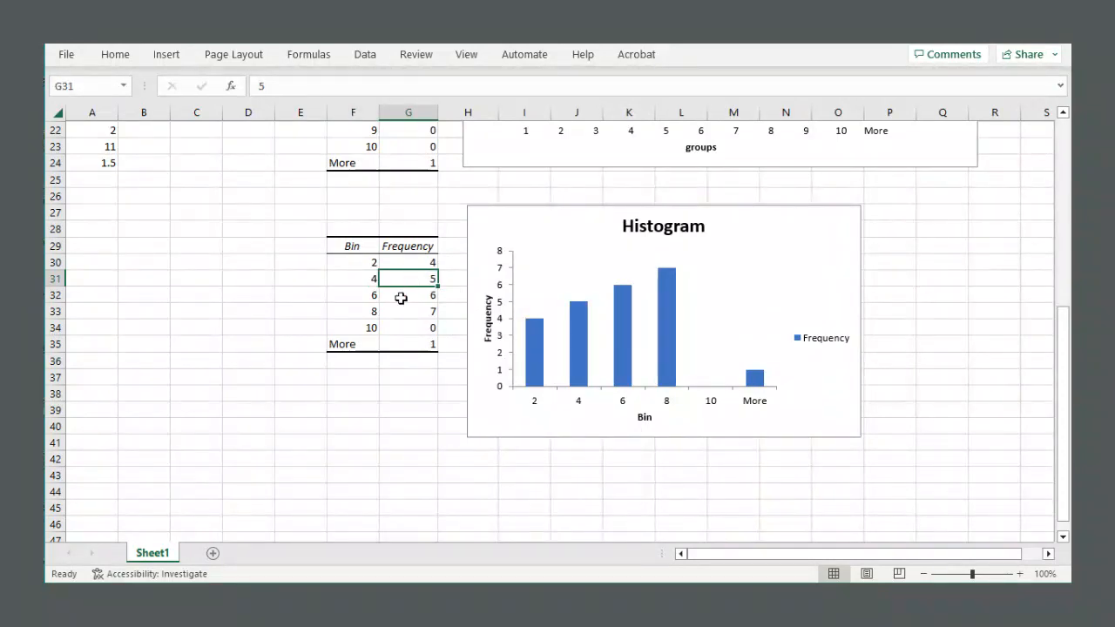
drag(366, 298, 386, 323)
click(404, 310)
click(398, 307)
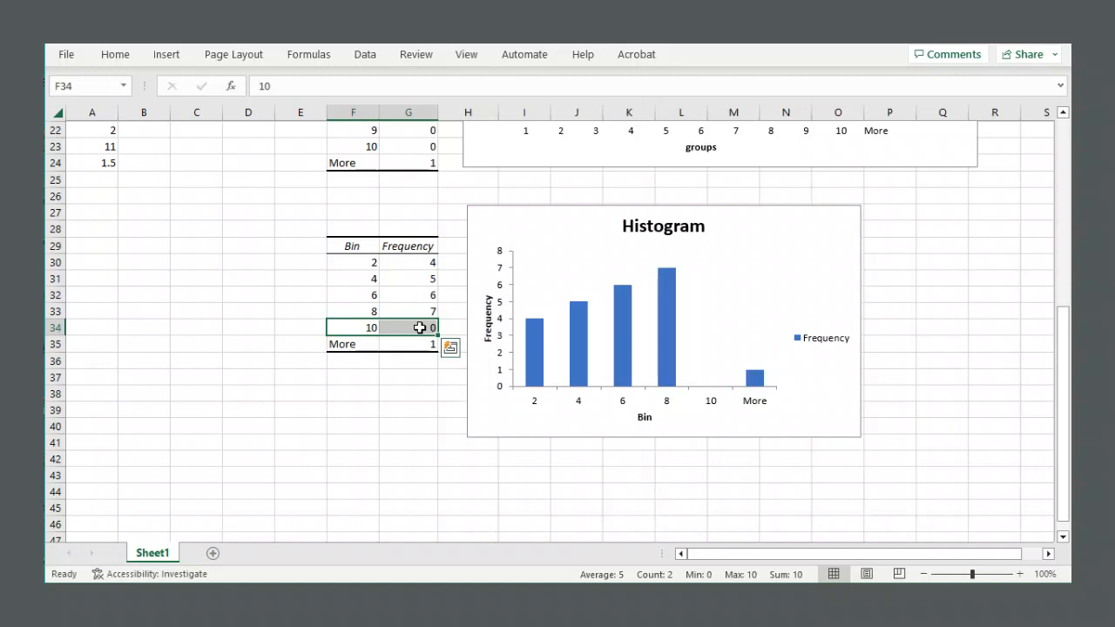
click(419, 326)
drag(373, 346, 399, 345)
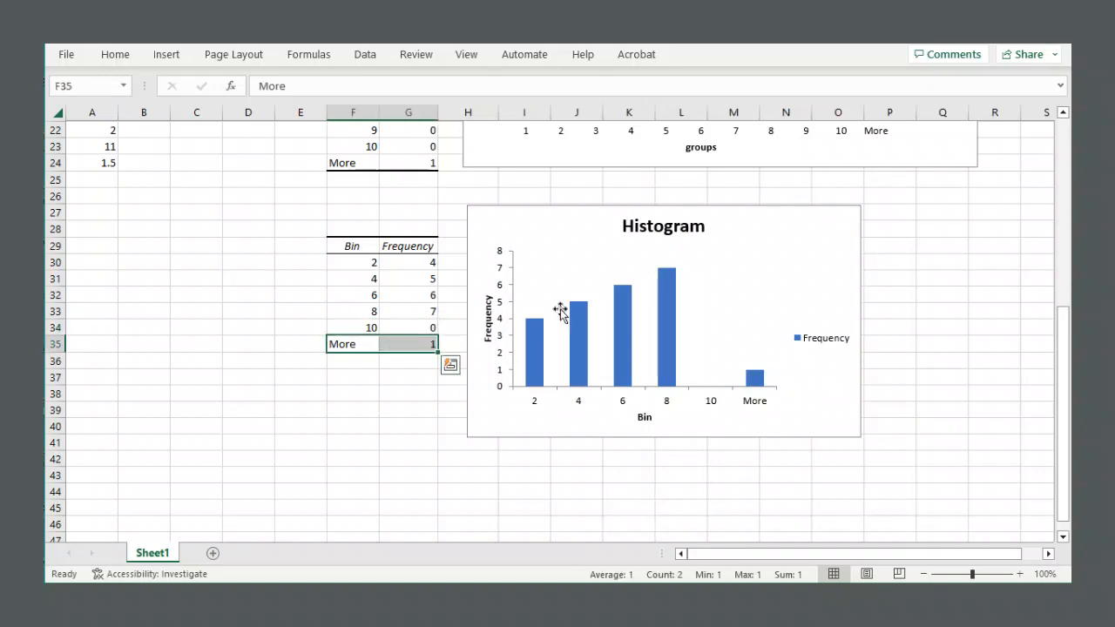
Examine the new histogram chart alongside its source table and compare it with the first histogram.
click(749, 257)
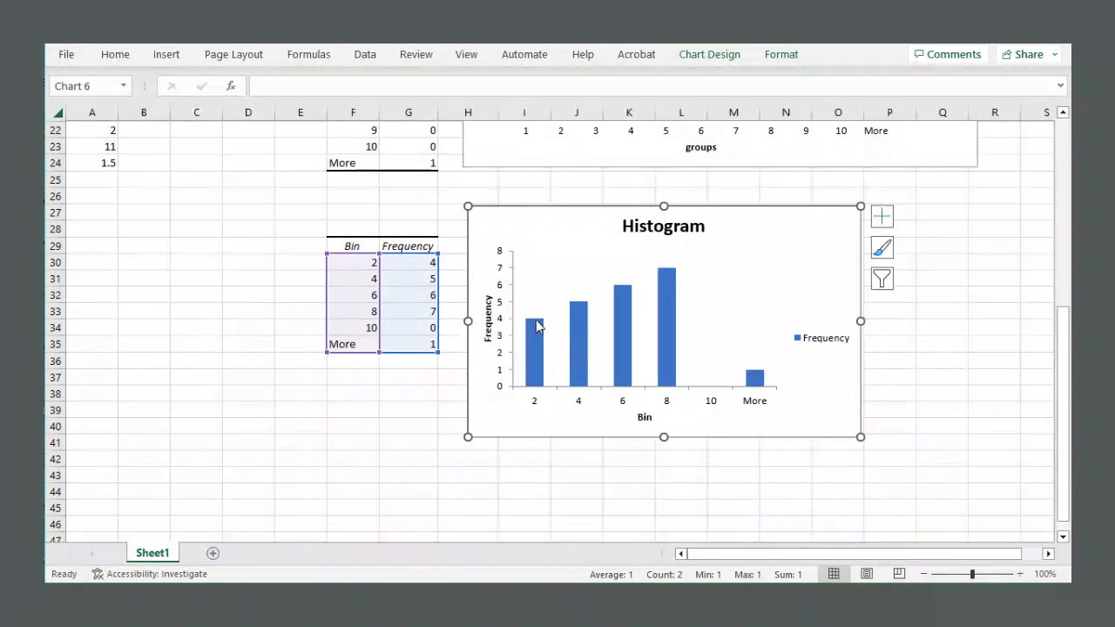
mouse_move(535, 326)
click(947, 357)
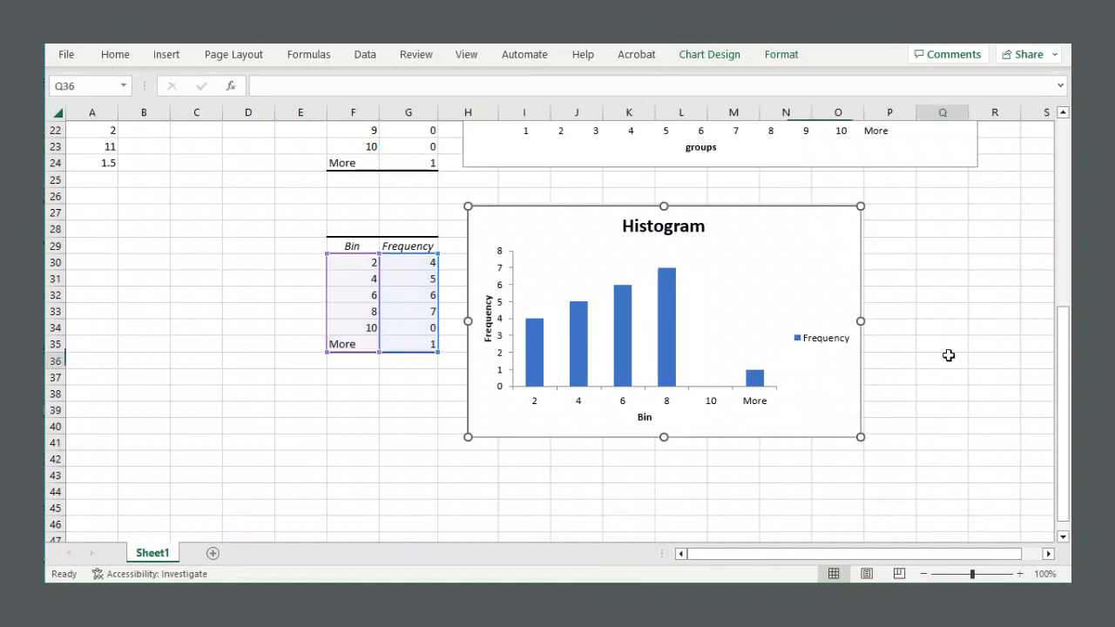
drag(351, 246, 428, 344)
click(898, 279)
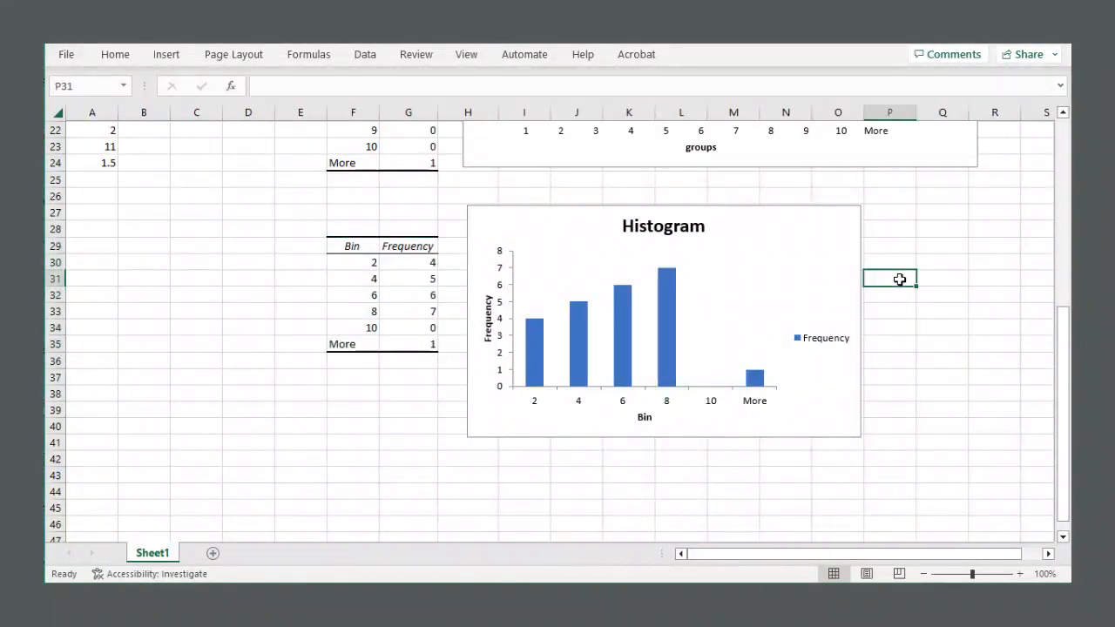
scroll(589, 265, up, 7)
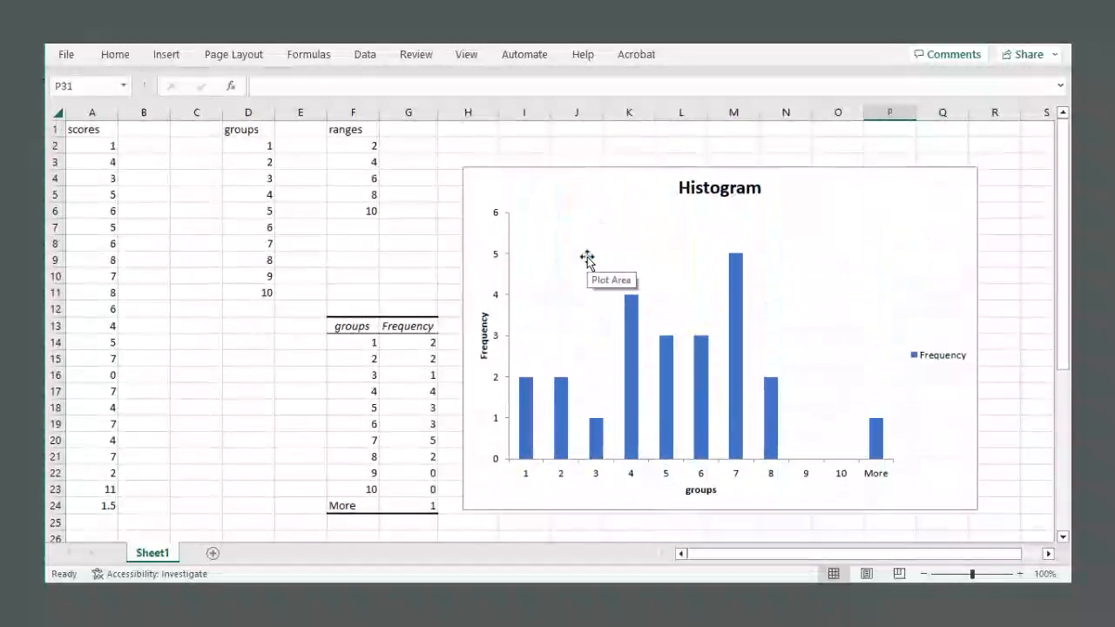